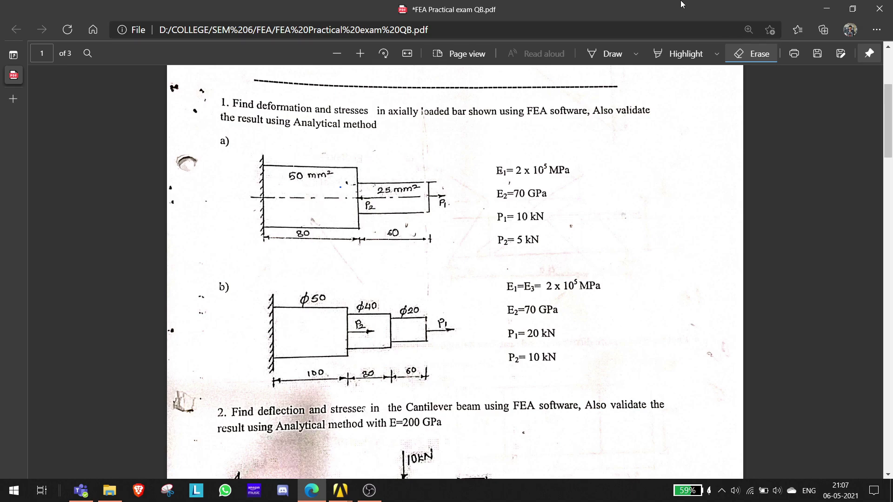
Step: With the Draw pen, underline the 50 mm² area in question 1a, write a short note with a question mark, and loop the bar figures
left_click(610, 54)
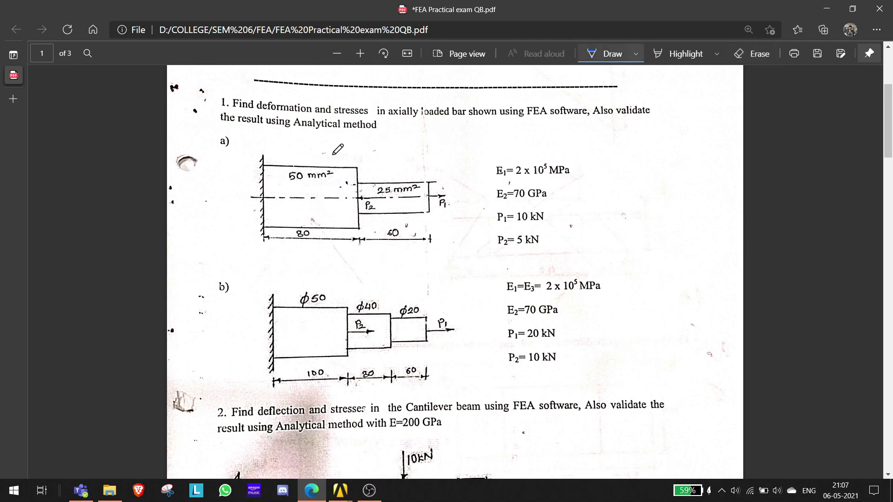
left_click_drag(298, 189, 318, 183)
mouse_move(318, 147)
left_mouse_down()
mouse_move(356, 155)
mouse_move(387, 140)
mouse_move(397, 157)
left_mouse_up()
left_click(411, 142)
mouse_move(447, 133)
left_mouse_down()
mouse_move(459, 135)
mouse_move(451, 153)
left_mouse_up()
left_click(454, 178)
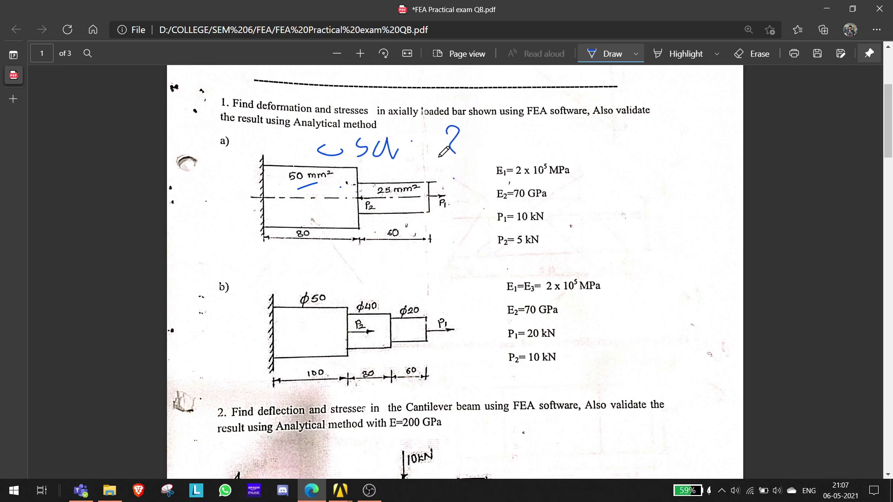
left_click_drag(228, 125, 342, 196)
mouse_move(325, 152)
left_mouse_down()
mouse_move(260, 214)
mouse_move(321, 148)
left_mouse_up()
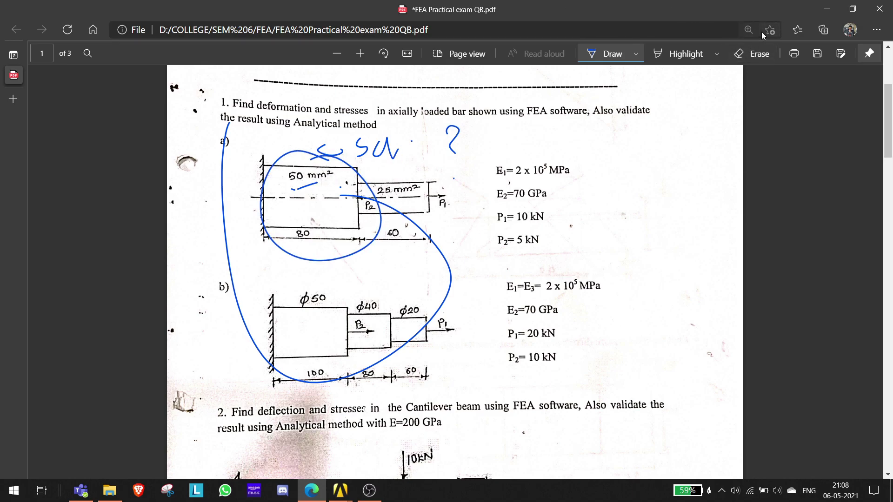
Step: Circle the A=50mm² value and the wall support of the truss in question 3a
scroll(387, 217, "down", 12)
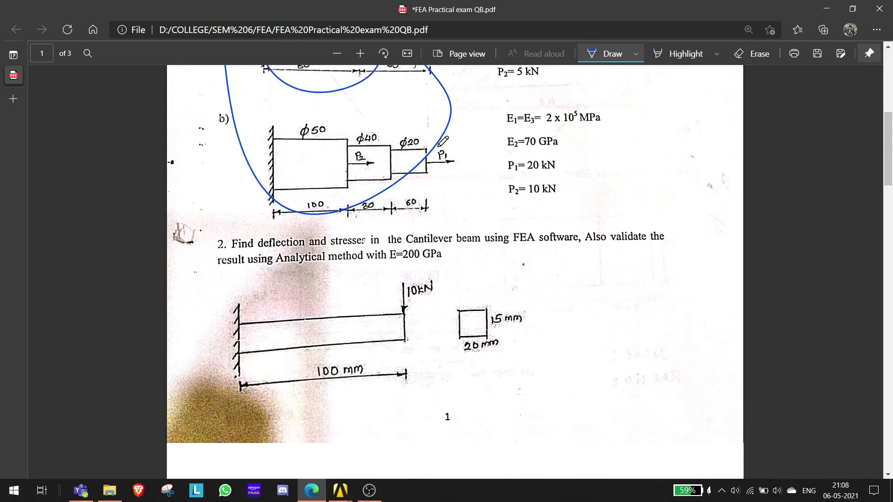
mouse_move(622, 179)
left_mouse_down()
mouse_move(540, 218)
mouse_move(629, 175)
left_mouse_up()
mouse_move(352, 233)
left_mouse_down()
mouse_move(294, 237)
mouse_move(299, 321)
mouse_move(352, 288)
mouse_move(356, 244)
left_mouse_up()
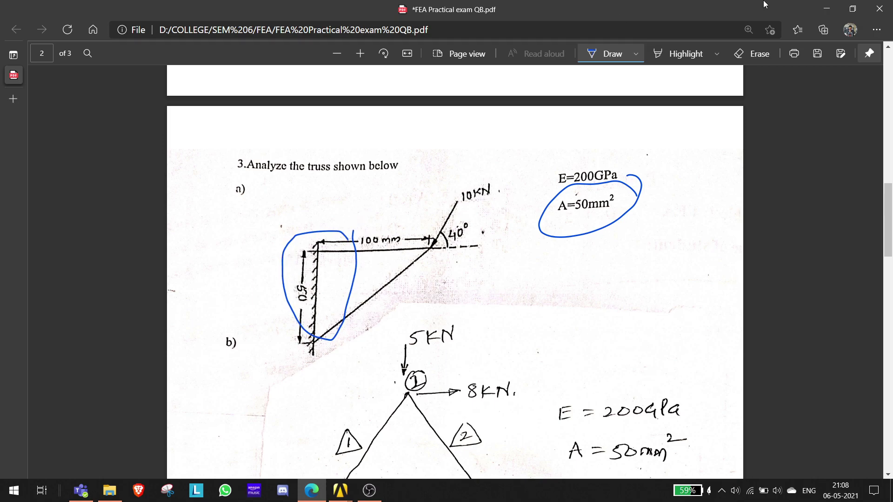
Step: Switch to ANSYS and set the GUI filtering preferences to Structural
left_click(836, 10)
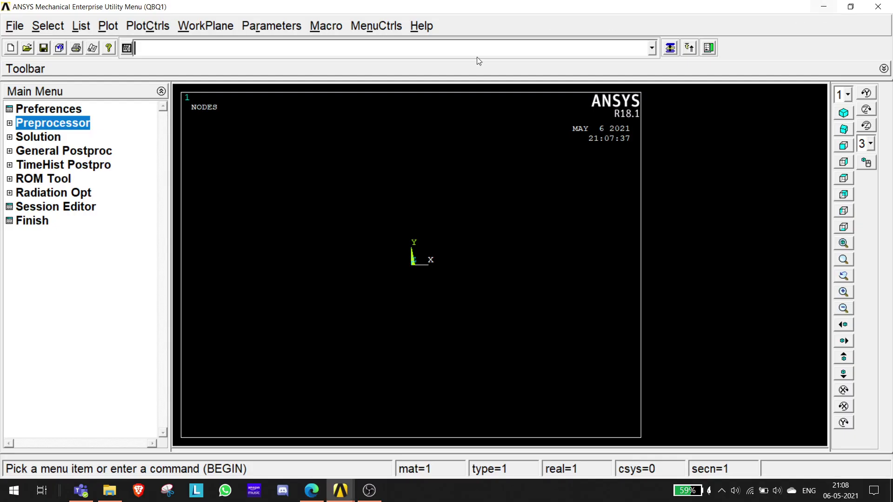
left_click(56, 109)
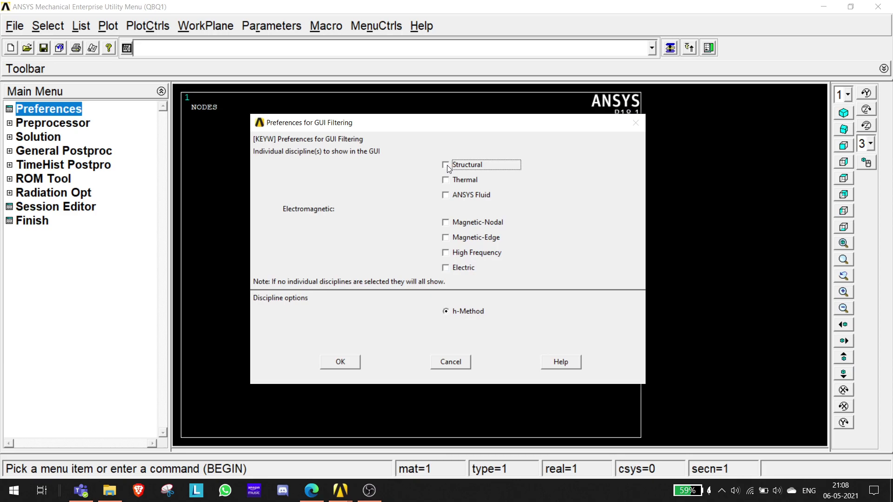
left_click(345, 363)
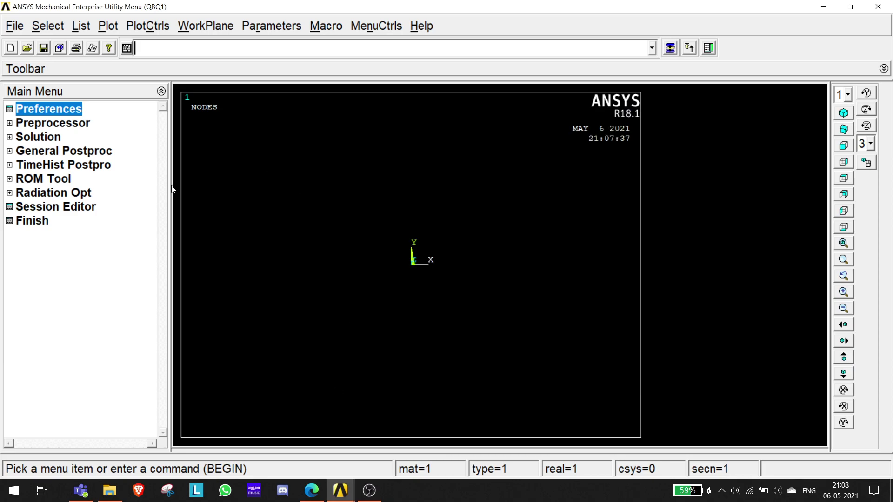
Step: Add a Link 3D finit stn 180 element as element type 1
left_click(52, 123)
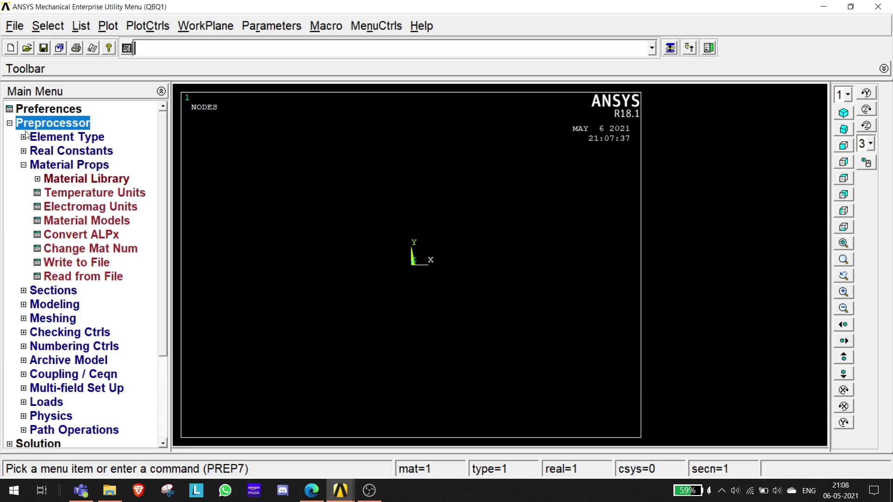
left_click(27, 137)
left_click(53, 155)
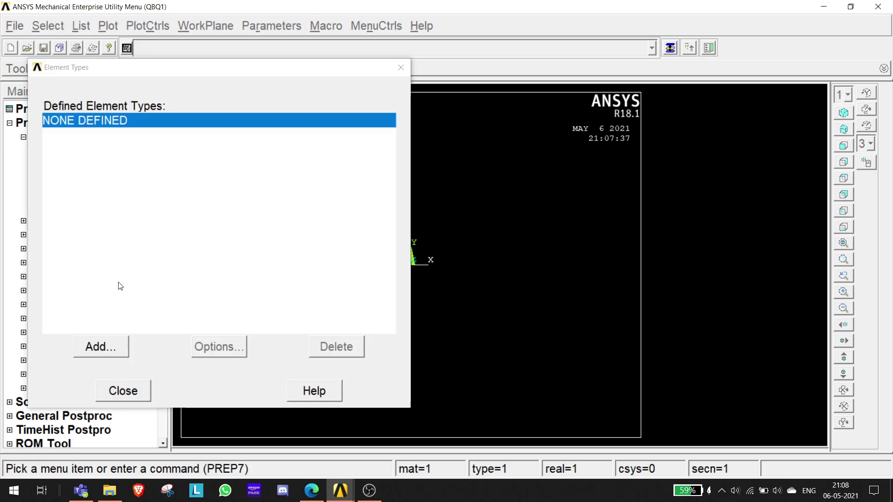
left_click(116, 348)
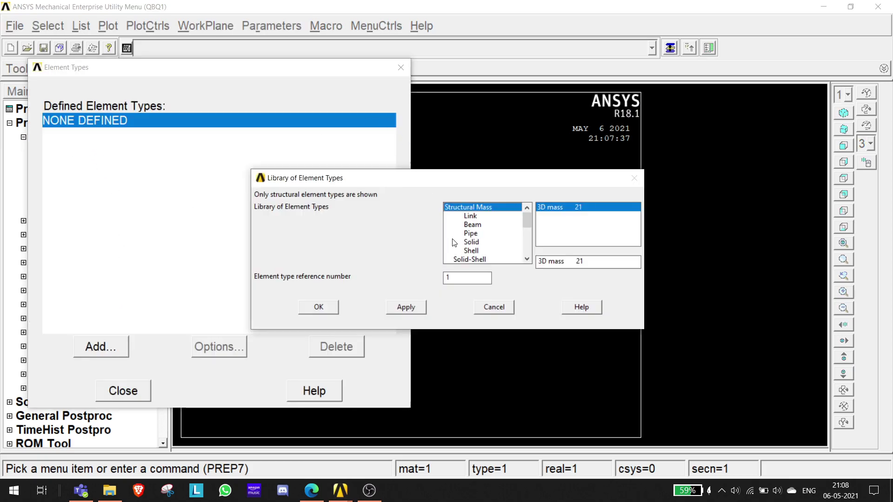
left_click(469, 217)
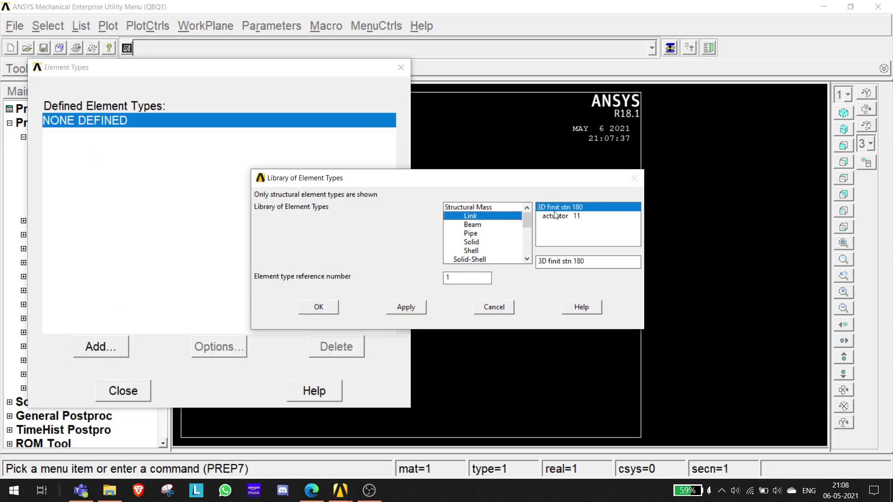
left_click(319, 307)
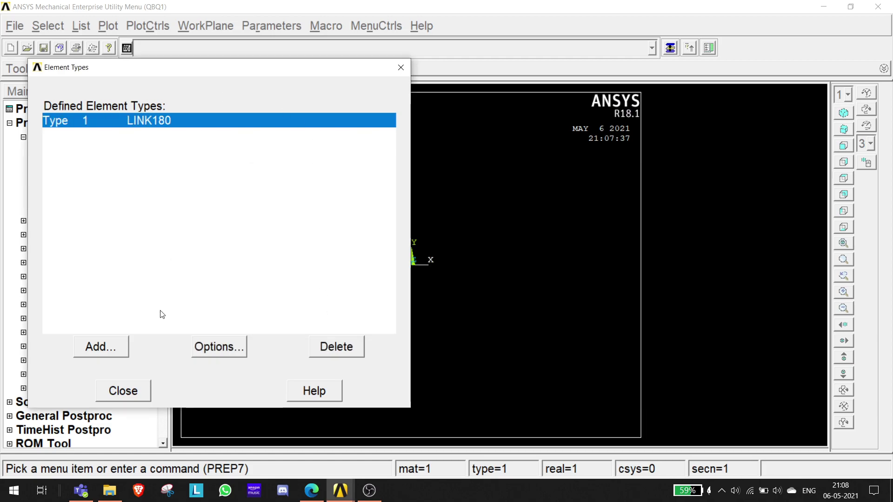
left_click(119, 391)
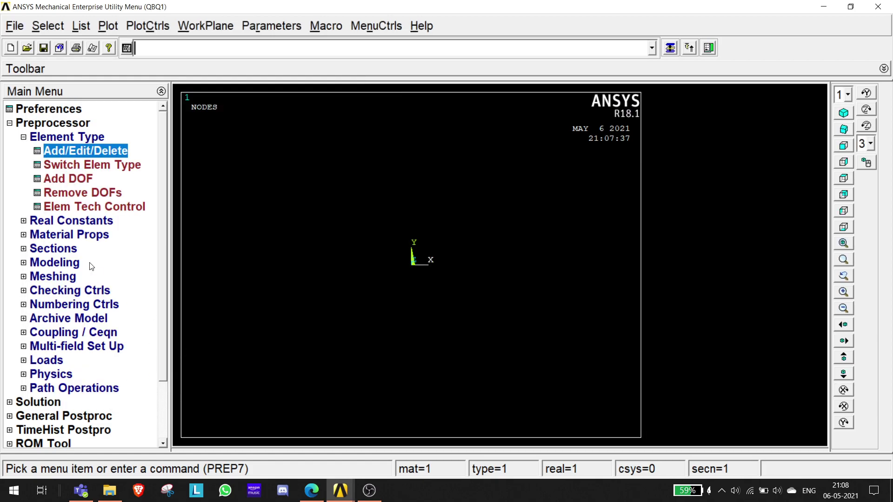
Step: Create a linear elastic isotropic model for material 1 and set EX to 2E05
left_click(38, 235)
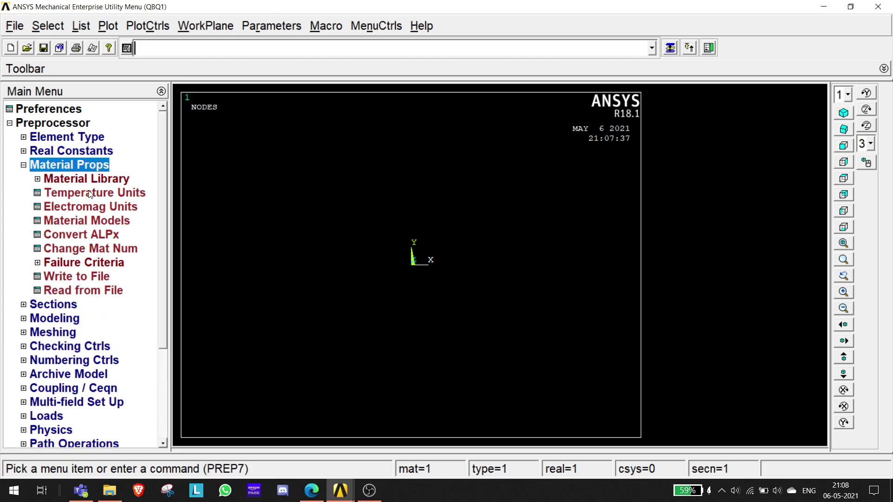
left_click(80, 221)
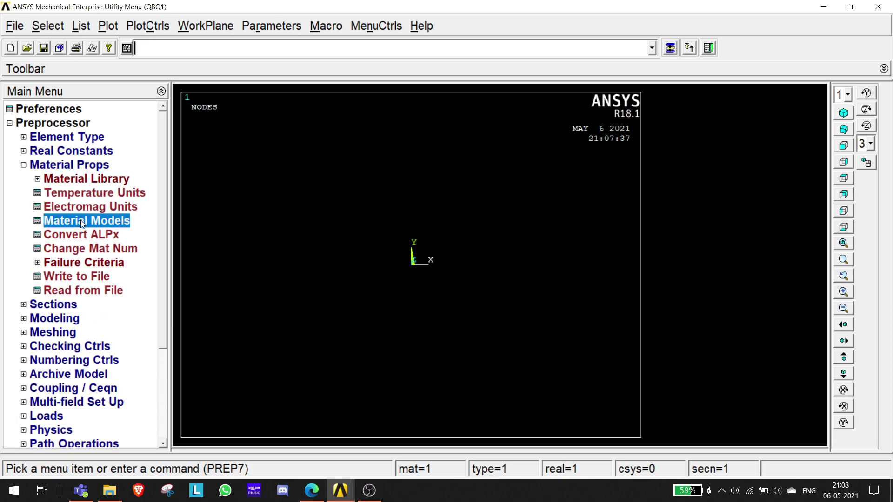
double_click(473, 230)
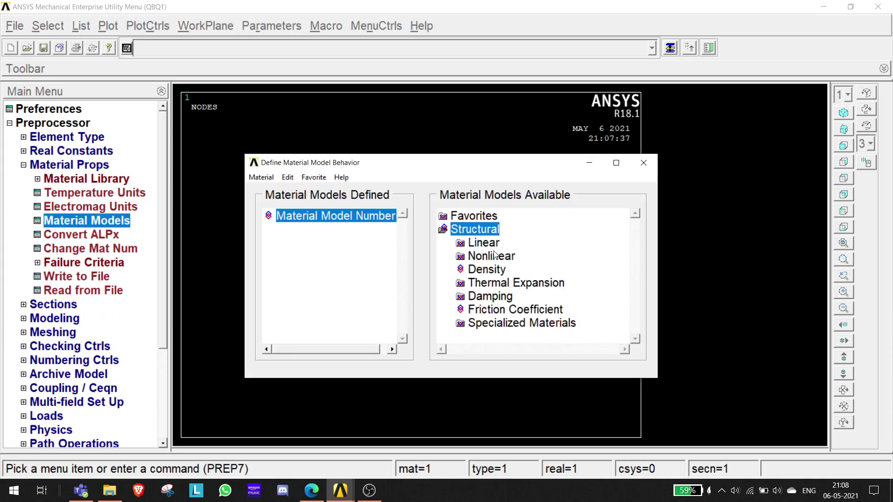
double_click(485, 243)
double_click(502, 256)
double_click(484, 334)
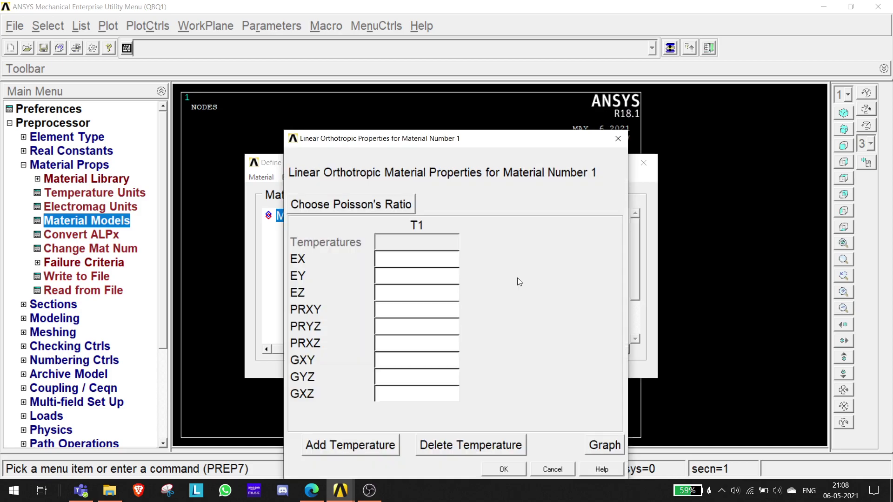
left_click(621, 141)
double_click(476, 267)
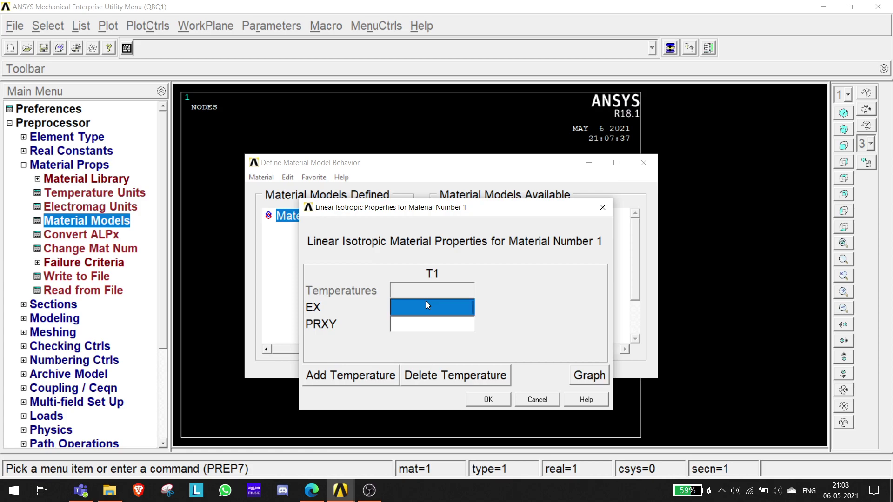
type("20")
key("BackSpace")
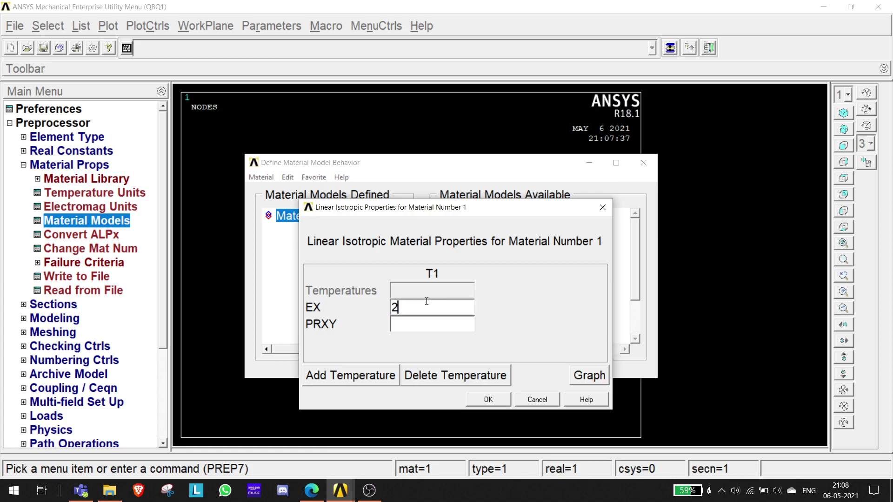
type("E05")
left_click(423, 328)
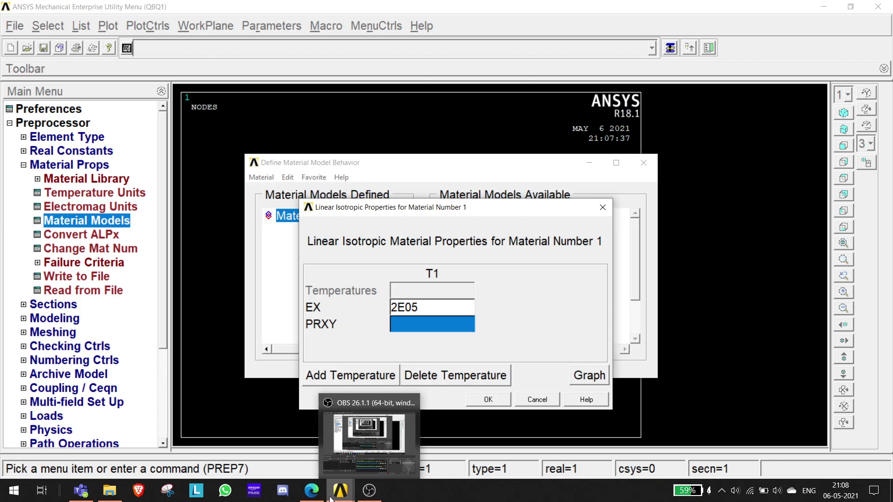
Step: Switch to the question bank PDF in Edge and mark the E1 and E2 labels and values in question 1a
left_click(311, 491)
scroll(518, 291, "up", 10)
scroll(518, 292, "down", 4)
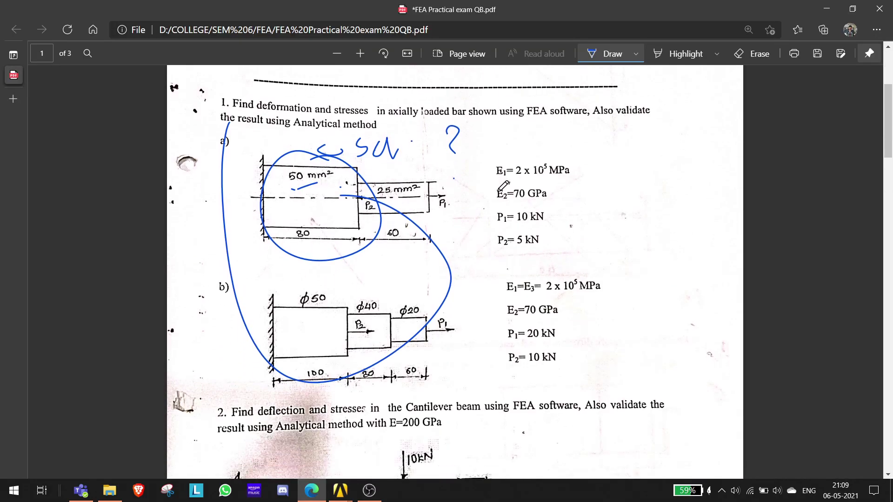
left_click_drag(518, 179, 558, 179)
left_click_drag(520, 203, 538, 196)
mouse_move(510, 186)
left_mouse_down()
mouse_move(498, 185)
mouse_move(505, 196)
mouse_move(505, 171)
left_mouse_up()
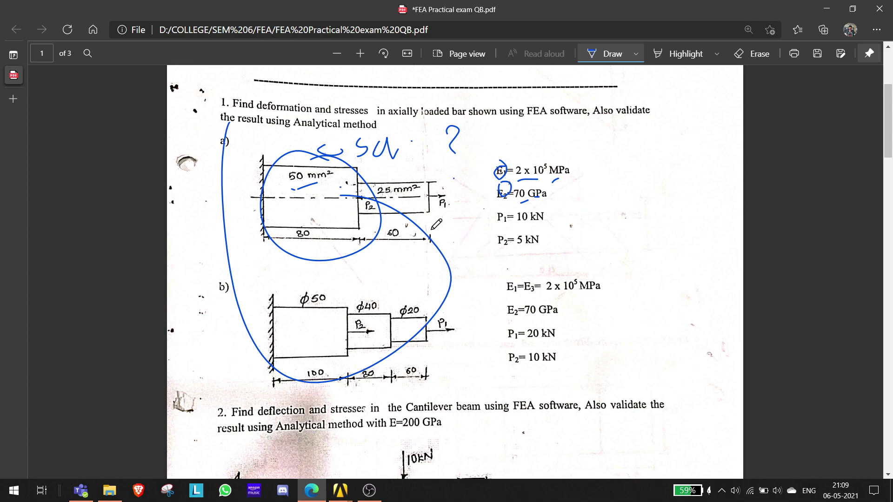
Step: Switch back to ANSYS and set PRXY to 0.25 for material 1
left_click(827, 9)
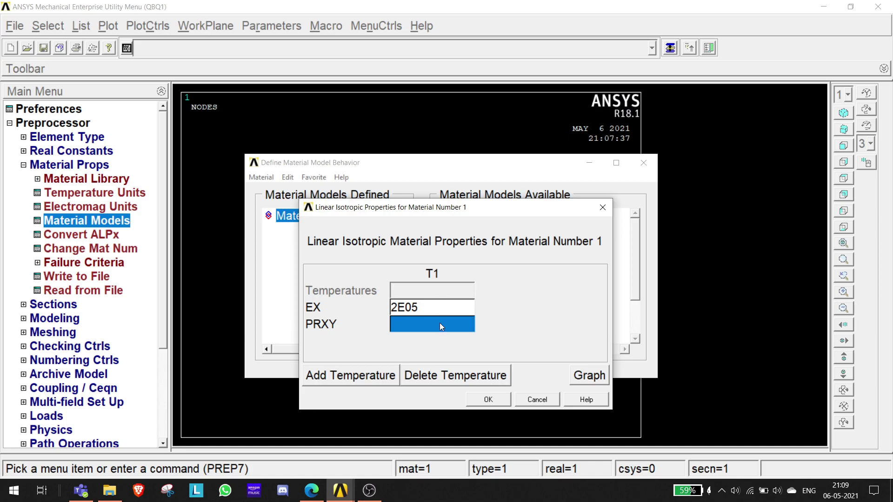
type("0.25")
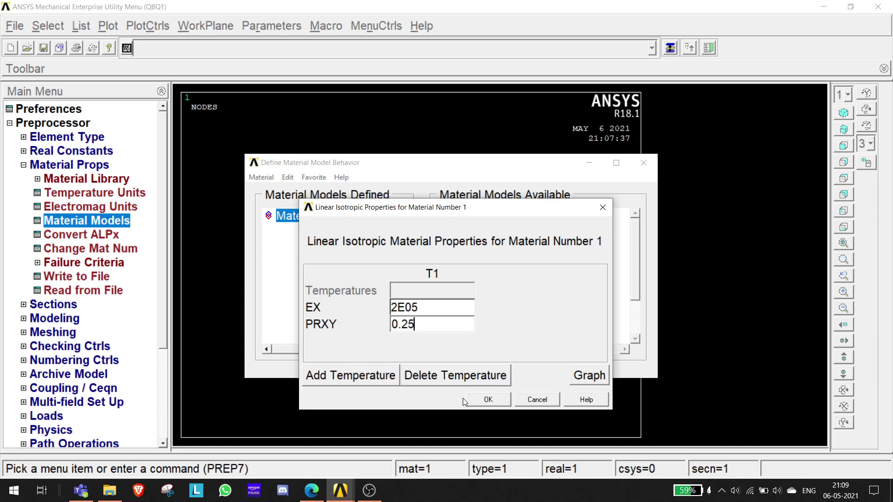
left_click(484, 399)
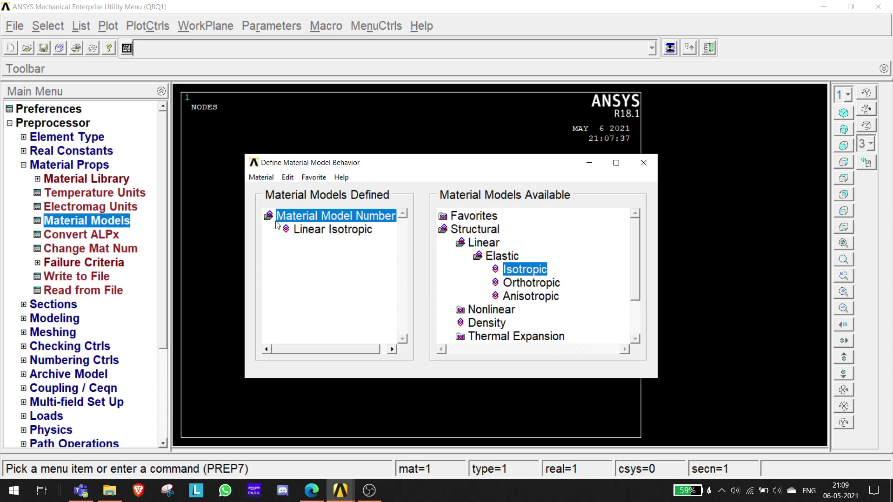
Step: Add a new material model with ID 2 and set its linear isotropic EX to 7E04
left_click(255, 177)
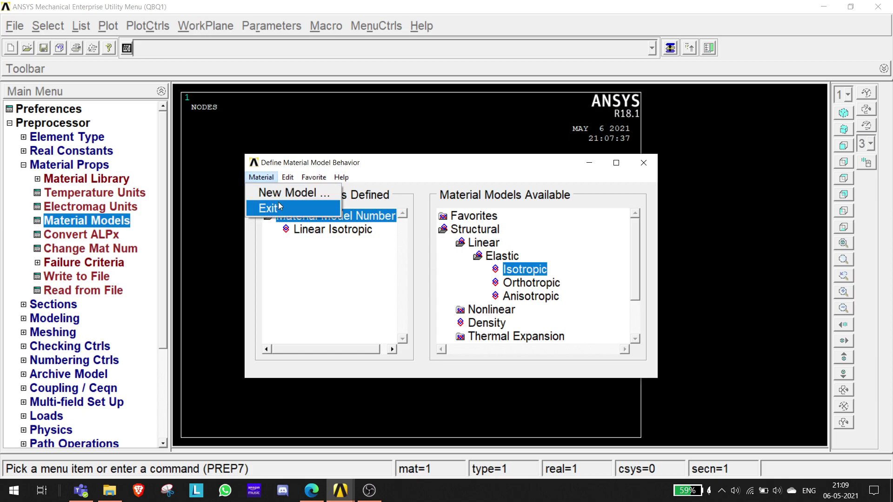
left_click(263, 194)
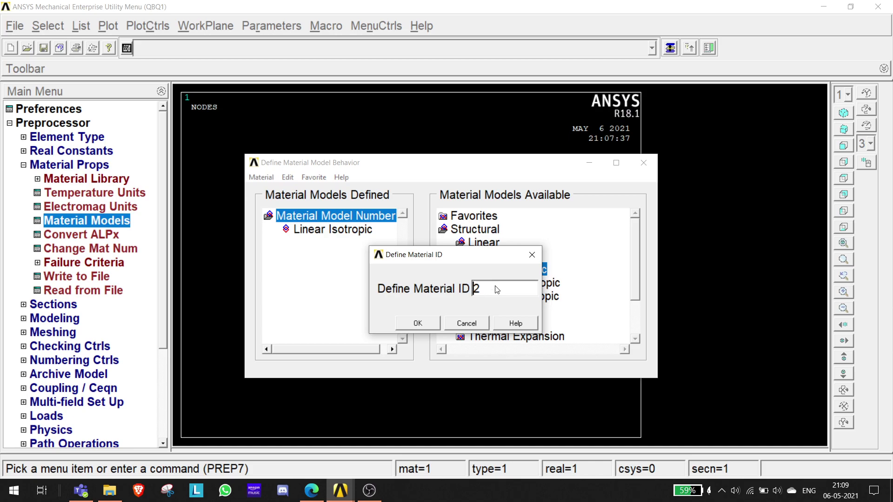
left_click(428, 325)
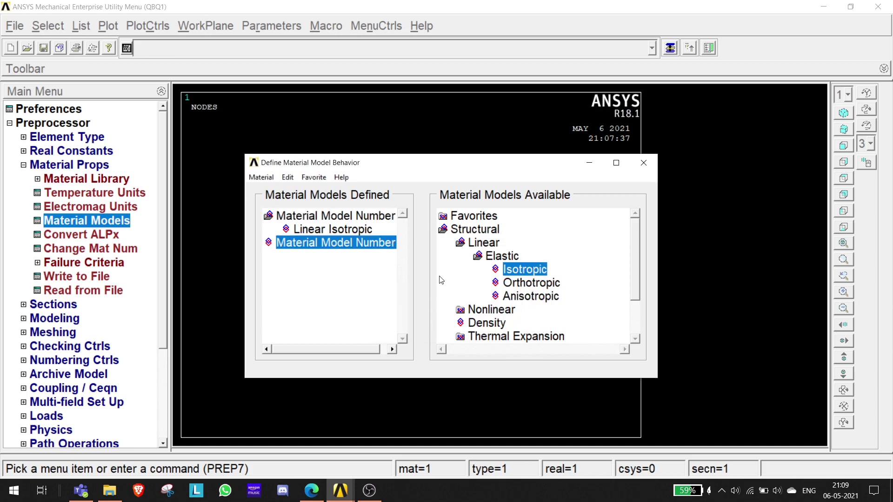
double_click(519, 269)
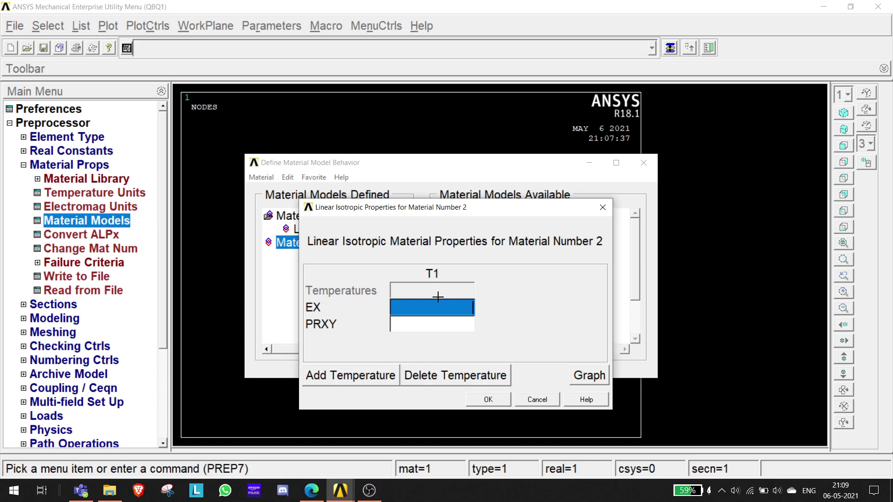
type("7")
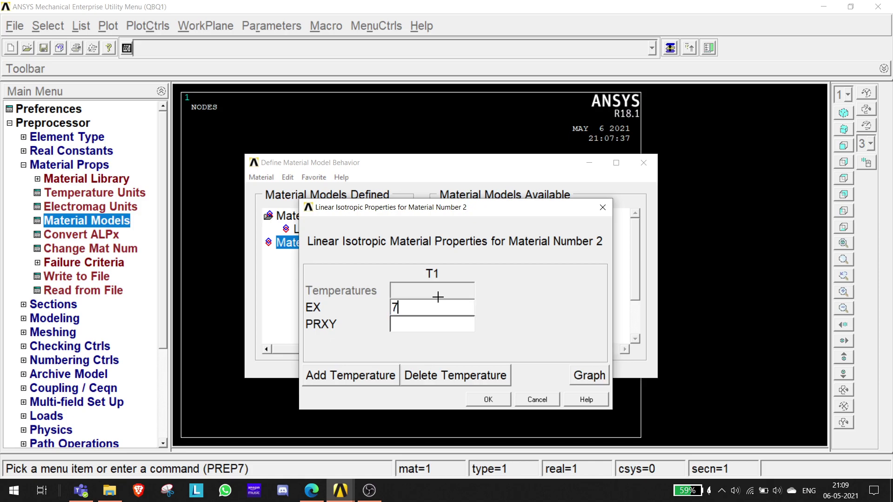
type("E04")
Step: Switch to the question bank PDF, underline E2's 70 GPa, and handwrite the unit conversion notes "GPa → MPa", "10^3", "200" and "10^5"
mouse_move(312, 491)
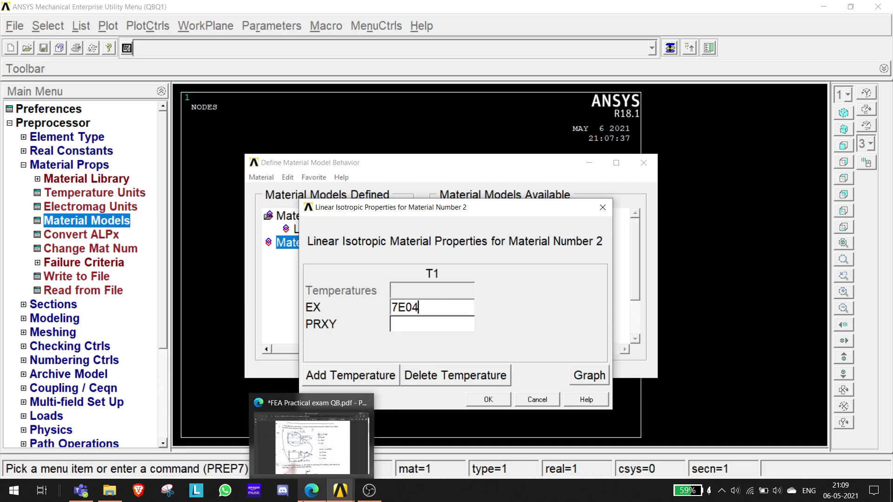
left_click(326, 454)
left_click_drag(521, 203, 542, 198)
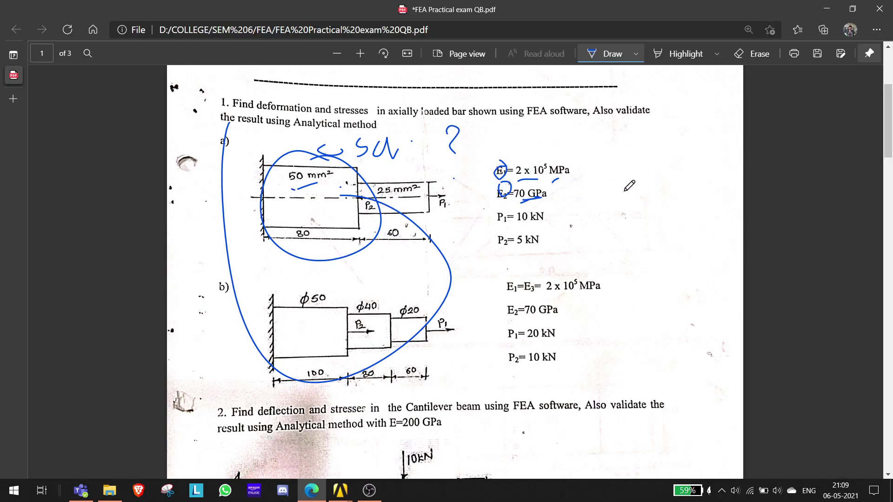
left_click_drag(608, 187, 618, 203)
mouse_move(619, 188)
left_mouse_down()
mouse_move(658, 204)
mouse_move(723, 173)
mouse_move(743, 202)
left_mouse_up()
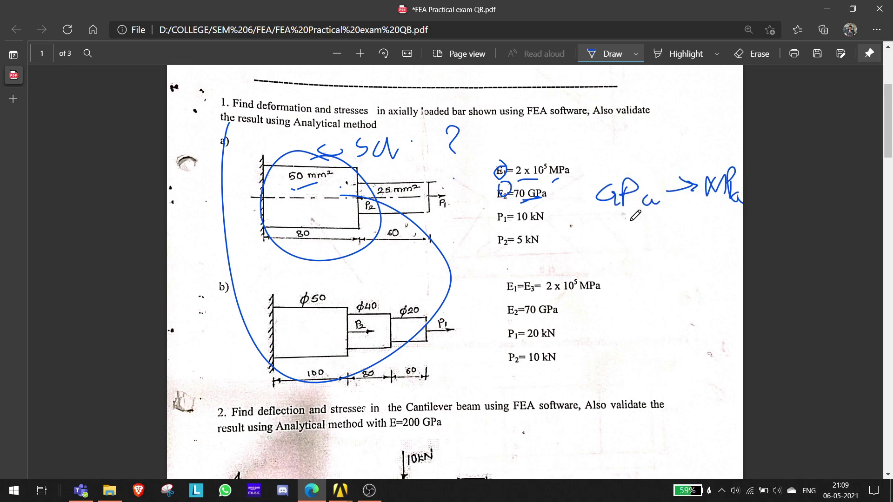
mouse_move(626, 228)
left_mouse_down()
mouse_move(622, 241)
mouse_move(688, 221)
mouse_move(672, 229)
left_mouse_up()
mouse_move(520, 144)
left_mouse_down()
mouse_move(535, 153)
mouse_move(553, 127)
mouse_move(528, 149)
mouse_move(587, 139)
left_mouse_up()
mouse_move(608, 136)
left_mouse_down()
mouse_move(607, 150)
mouse_move(648, 120)
mouse_move(652, 133)
mouse_move(669, 120)
left_mouse_up()
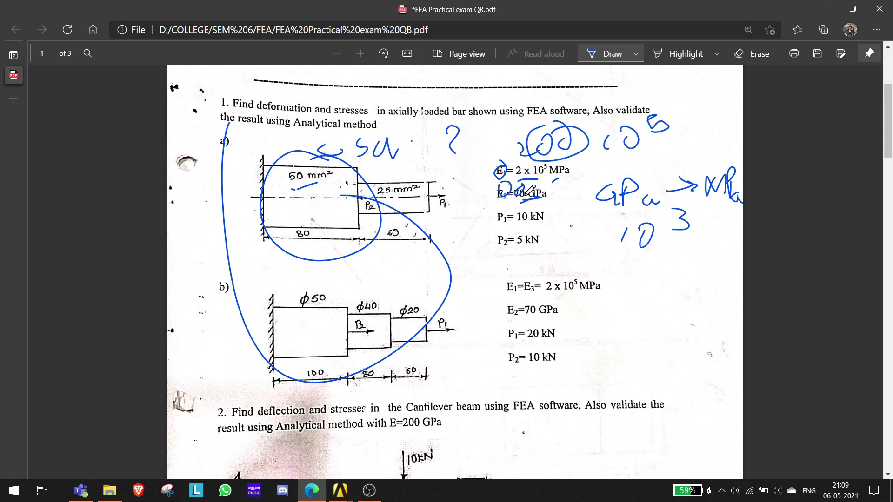
Step: Extend the handwritten unit conversion notes beside question 1a with "* 10" and "10^4"
mouse_move(679, 242)
left_mouse_down()
mouse_move(702, 249)
mouse_move(713, 247)
mouse_move(684, 249)
mouse_move(726, 233)
left_mouse_up()
left_click_drag(647, 273, 653, 293)
mouse_move(670, 273)
left_mouse_down()
mouse_move(657, 284)
mouse_move(693, 265)
left_mouse_up()
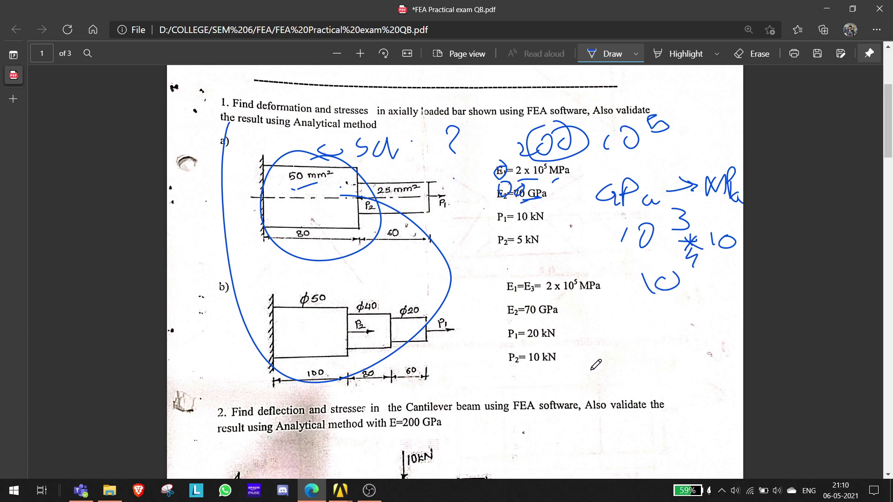
Step: Switch back to ANSYS, set PRXY to 0.25 for material 2, and close the material model definition
mouse_move(340, 490)
left_click(434, 420)
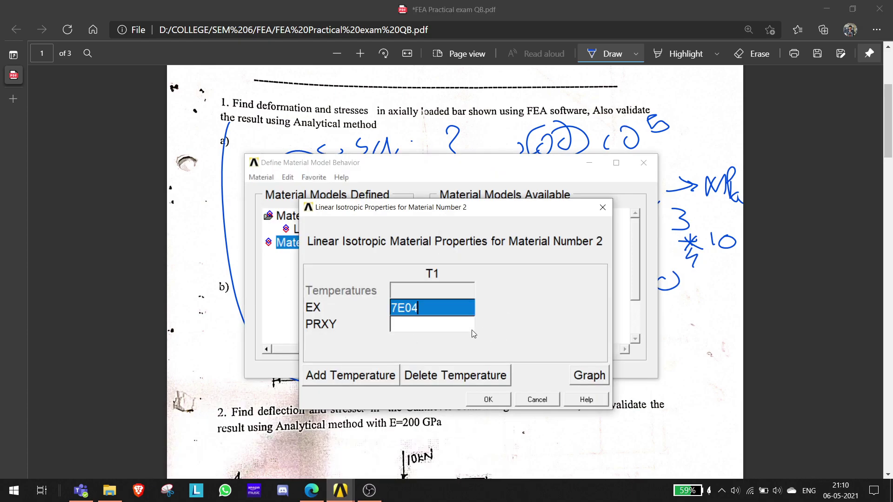
left_click(416, 327)
type("0.25")
left_click(488, 399)
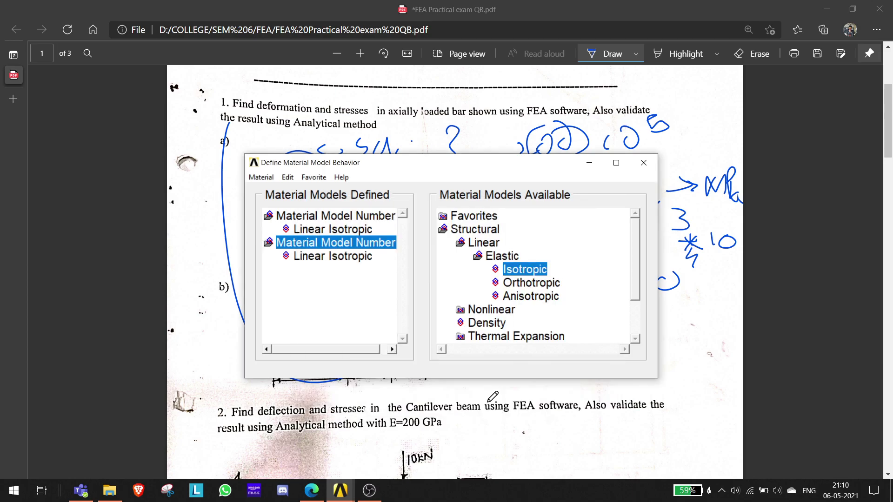
left_click(644, 162)
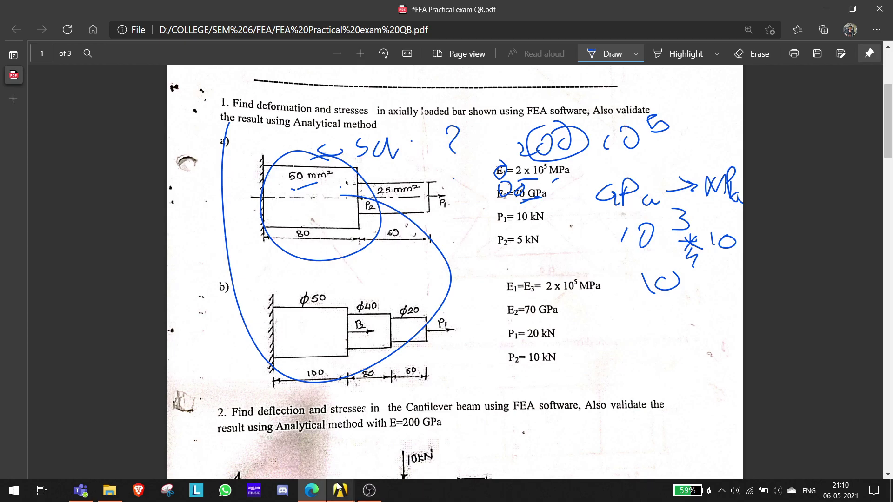
Step: Switch to the ANSYS main window and open the preprocessor's link section commands
mouse_move(338, 488)
left_click(397, 447)
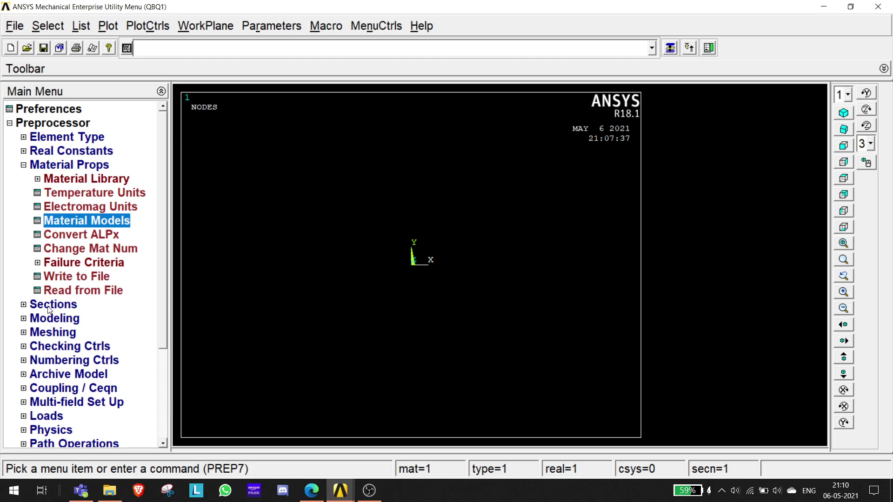
left_click(23, 306)
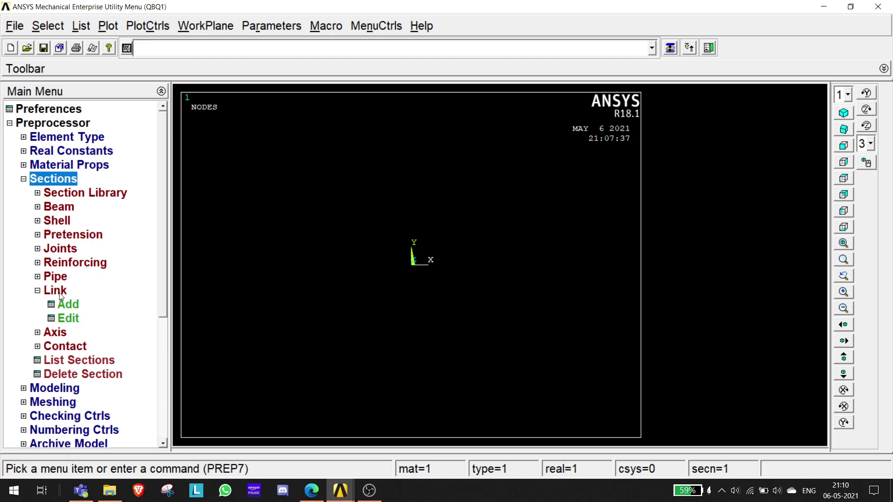
left_click(65, 303)
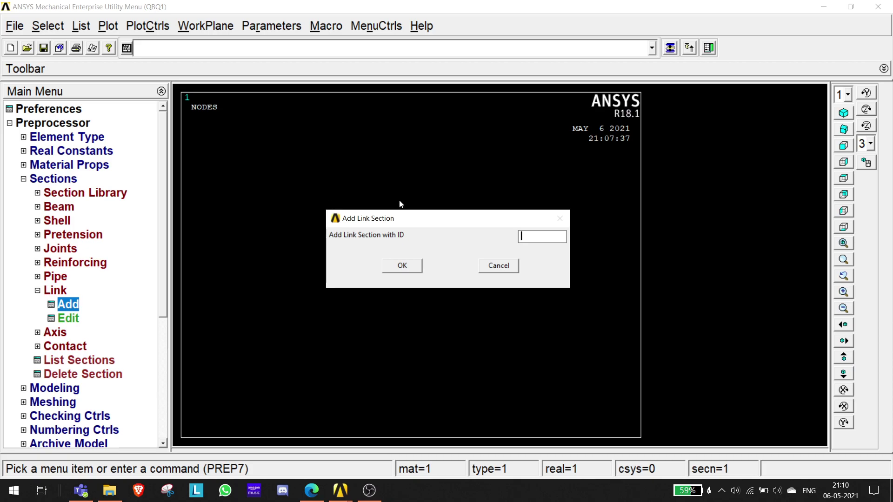
type("50")
left_click(420, 264)
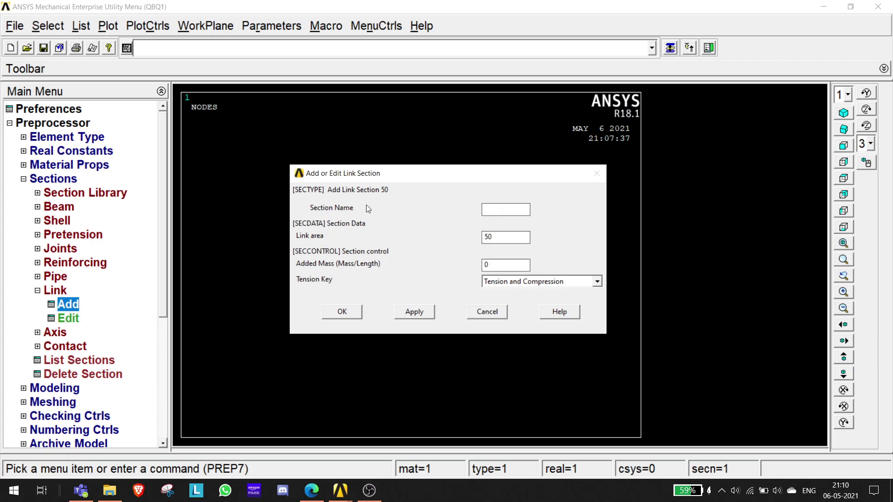
type("50")
left_click(487, 312)
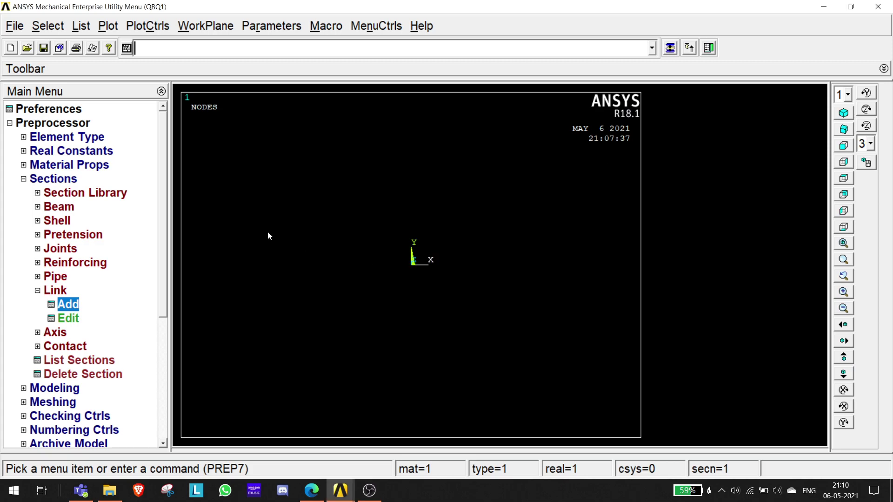
Step: Add a link section with ID 1, named 50, with a link area of 50
left_click(89, 304)
left_click_drag(553, 237, 445, 243)
type("1")
left_click(402, 267)
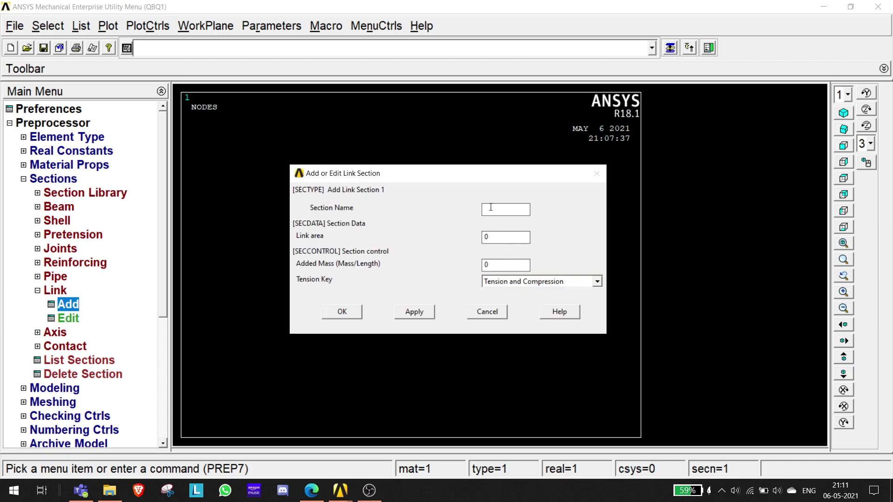
type("50")
left_click(335, 314)
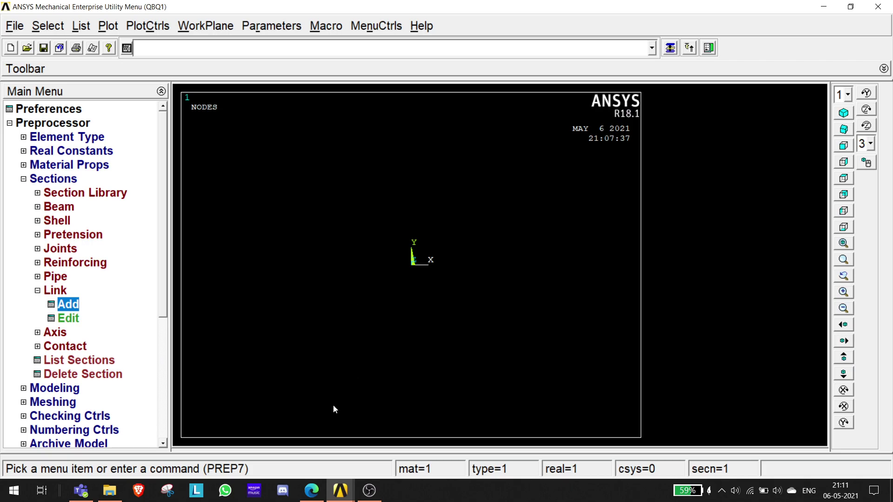
Step: Start a new link section with ID 2 and name it 25
left_click(68, 308)
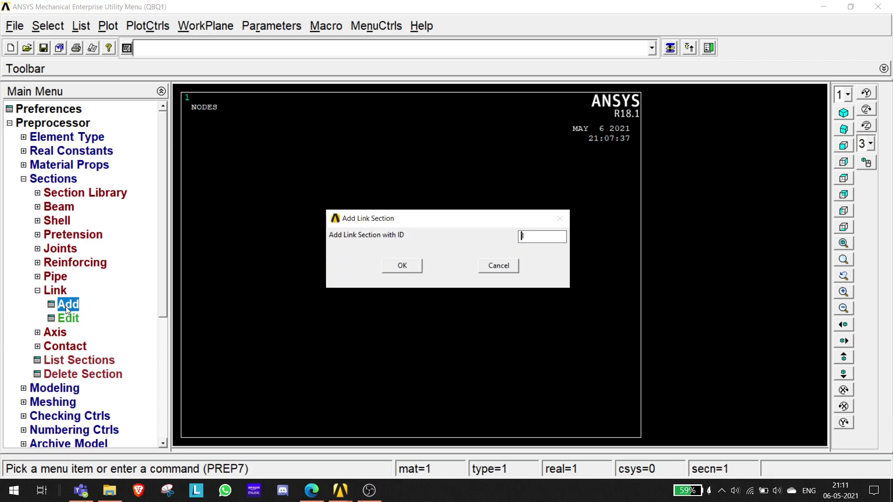
key("BackSpace")
type("2")
left_click(402, 267)
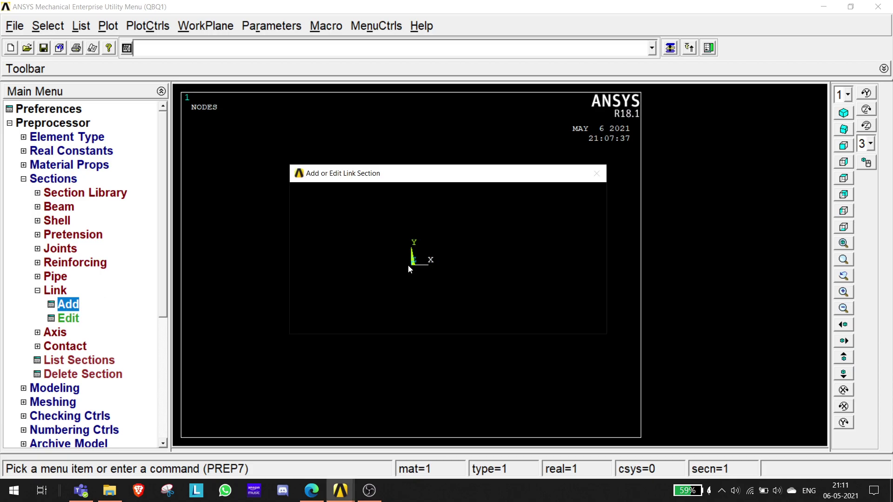
type("25")
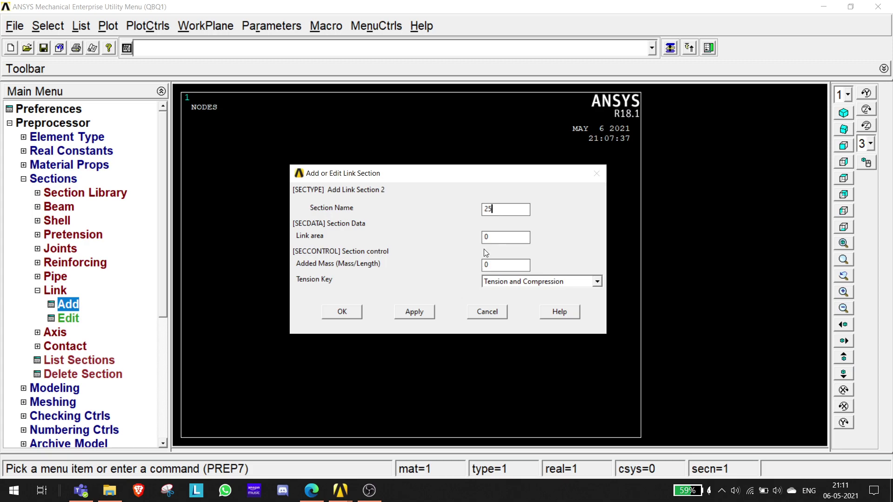
Step: Switch to the question bank PDF and erase most of the handwritten annotations around question 1a
left_click(311, 490)
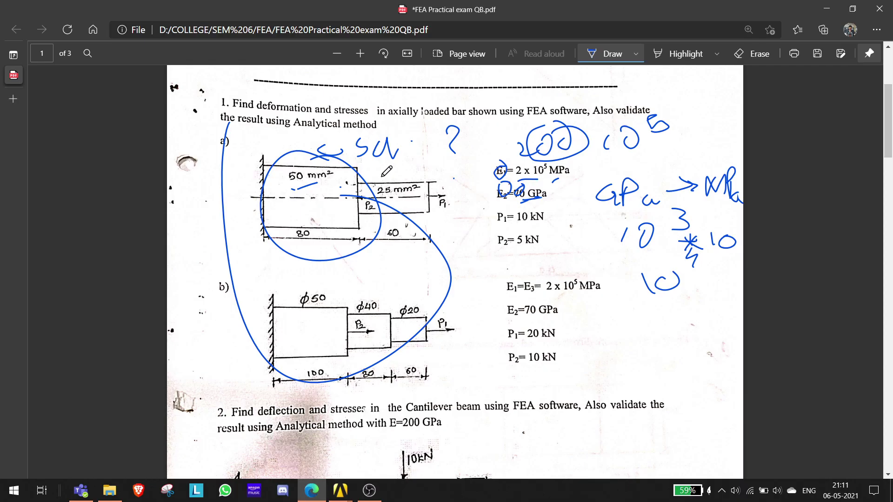
left_click(749, 55)
mouse_move(321, 209)
left_mouse_down()
mouse_move(651, 139)
mouse_move(440, 98)
mouse_move(649, 237)
mouse_move(693, 223)
mouse_move(688, 184)
left_mouse_up()
Step: Switch back to ANSYS and set the link area of section 2 to 25
left_click(826, 9)
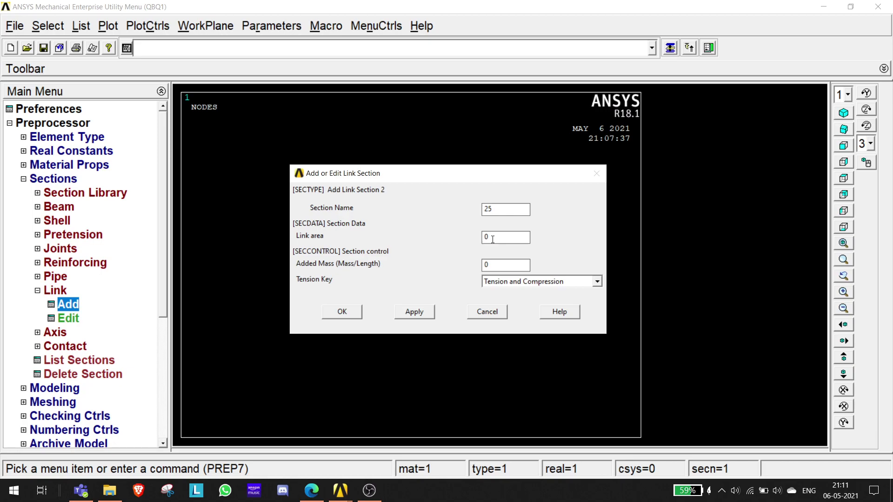
type("25")
left_click(339, 313)
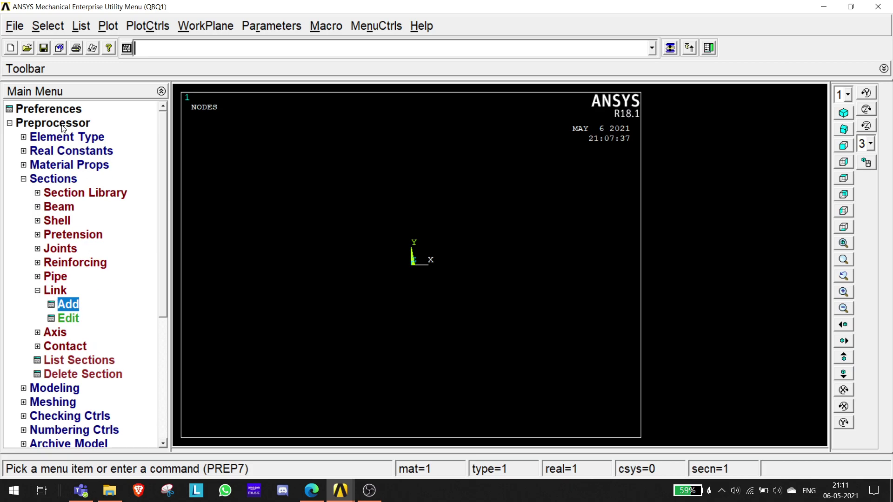
Step: Create keypoint 1 at 0, 0, 0 in the active coordinate system
left_click(26, 390)
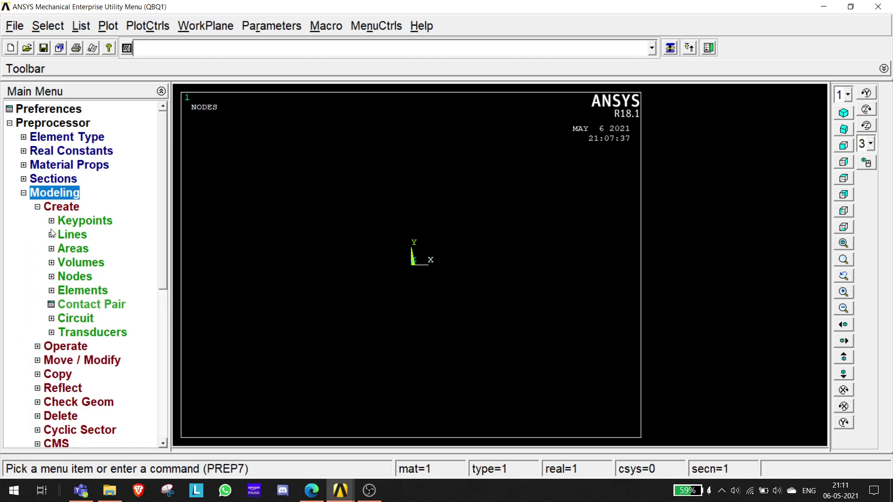
left_click(61, 223)
left_click(87, 249)
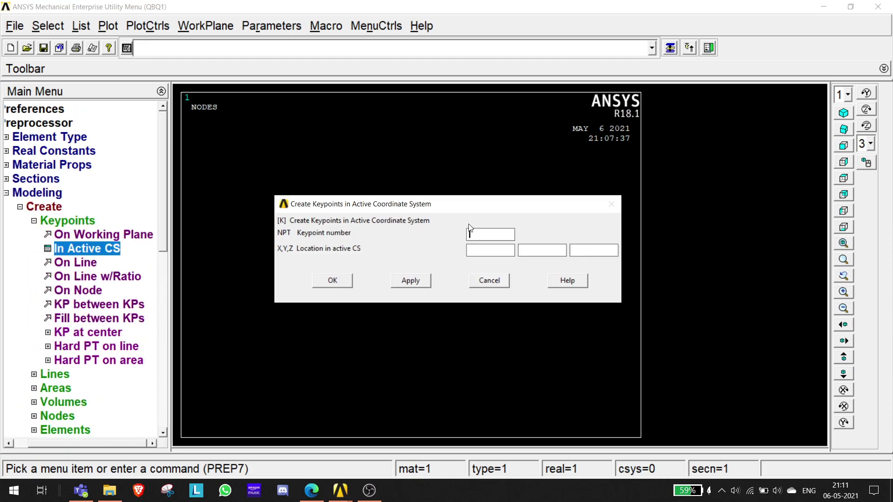
type("1")
key("Tab")
type("0")
key("Tab")
type("0")
key("Tab")
type("0")
left_click(410, 281)
Step: Check the first bar segment's length in the question bank PDF and create keypoint 2 at 80, 0, 0 in ANSYS
left_click_drag(481, 207, 475, 306)
key("BackSpace")
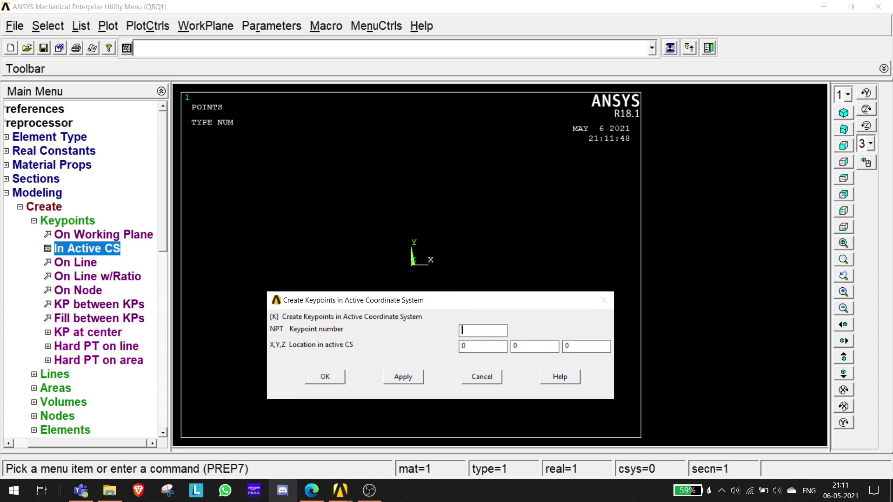
left_click(312, 491)
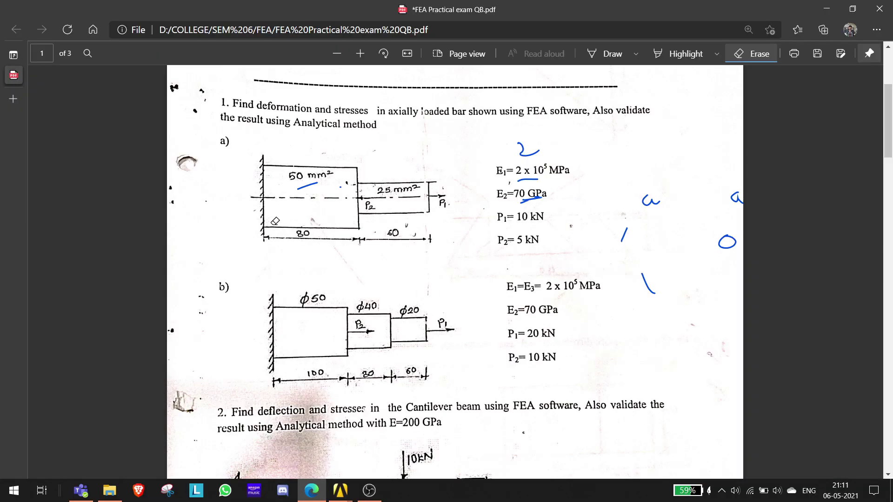
left_click(826, 8)
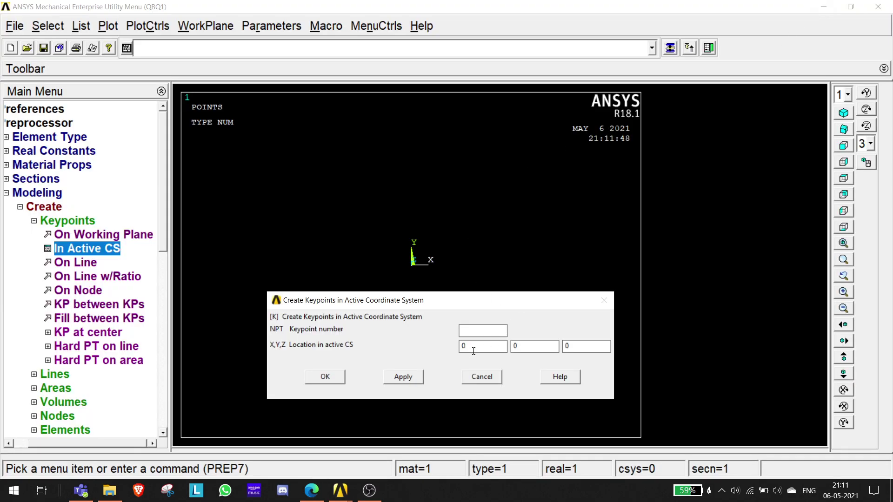
key("BackSpace")
type("80")
left_click(479, 328)
type("2")
left_click(415, 376)
Step: Check the second bar segment's length in the question bank PDF and create keypoint 3 at 140, 0, 0 in ANSYS
left_click(482, 332)
key("BackSpace")
type("3")
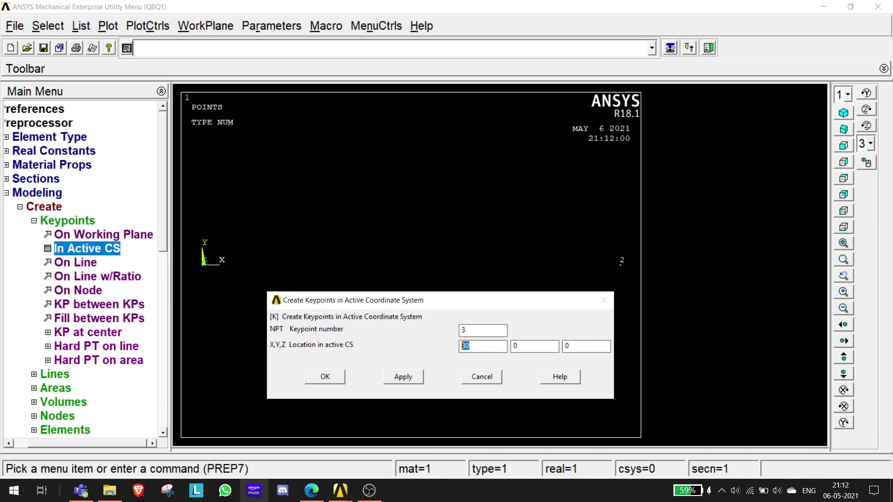
left_click(312, 491)
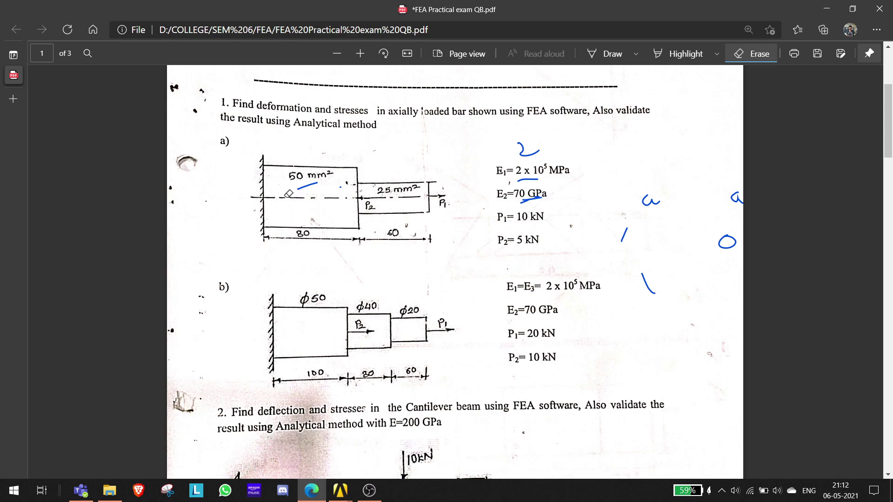
left_click(826, 8)
left_click_drag(474, 345, 426, 350)
type("140")
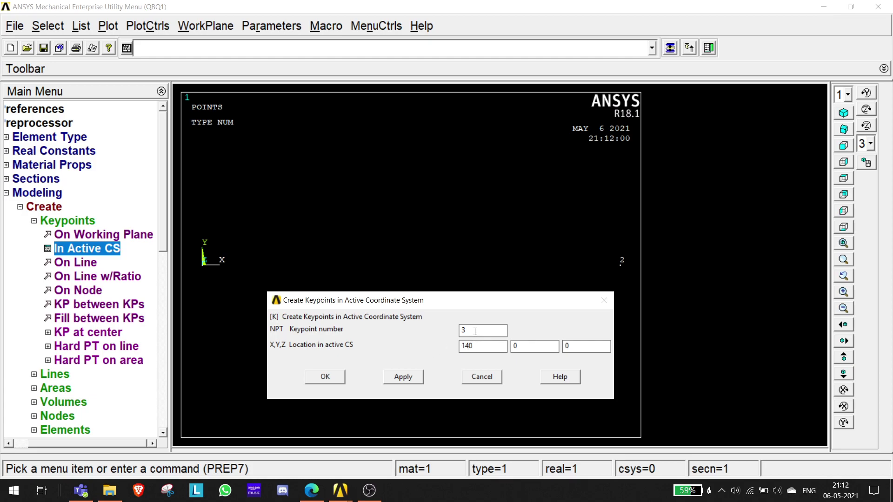
left_click(325, 377)
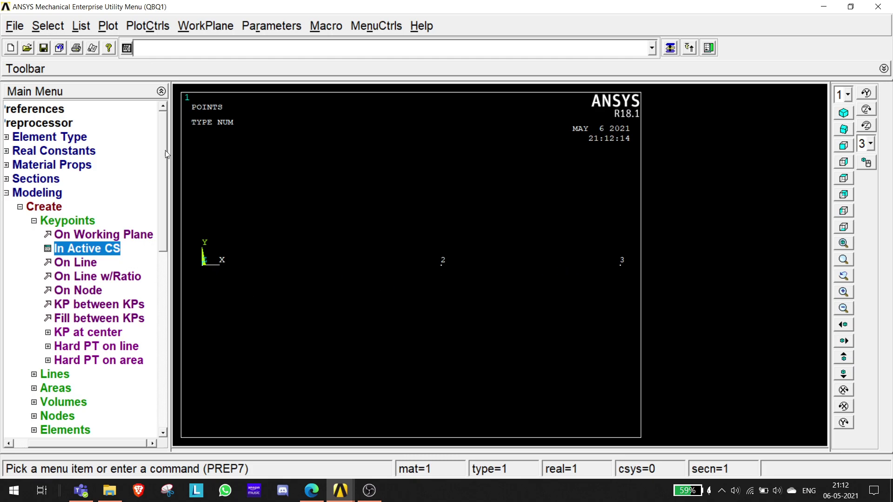
Step: Create straight lines from keypoint 1 to 2 and from 2 to 3, and display the model with Multi-Plots
left_click(39, 375)
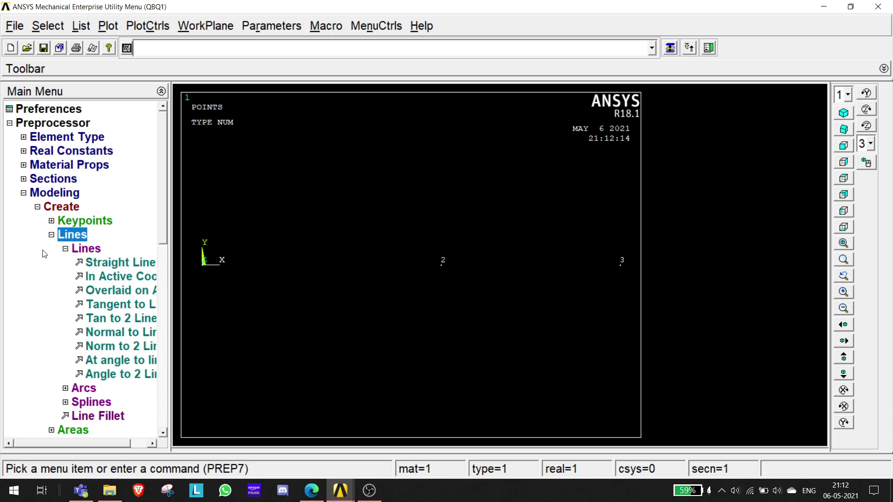
left_click(120, 263)
left_click(202, 264)
left_click(443, 267)
left_click(620, 265)
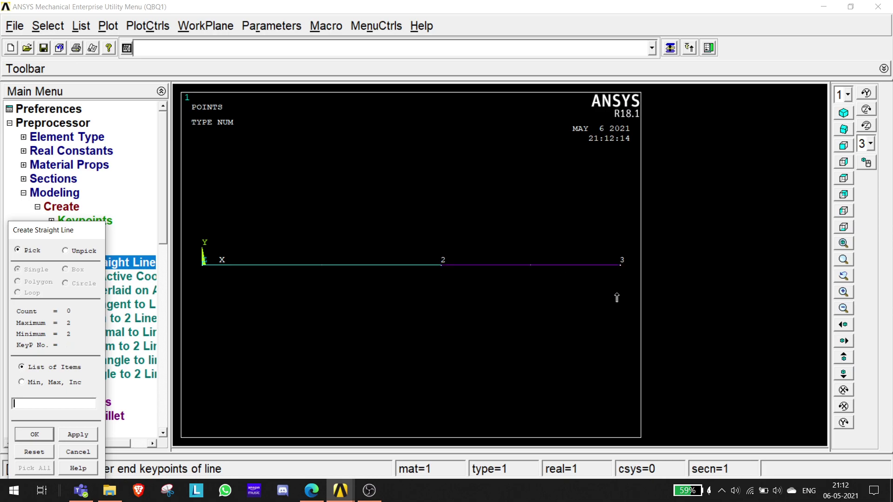
left_click(43, 436)
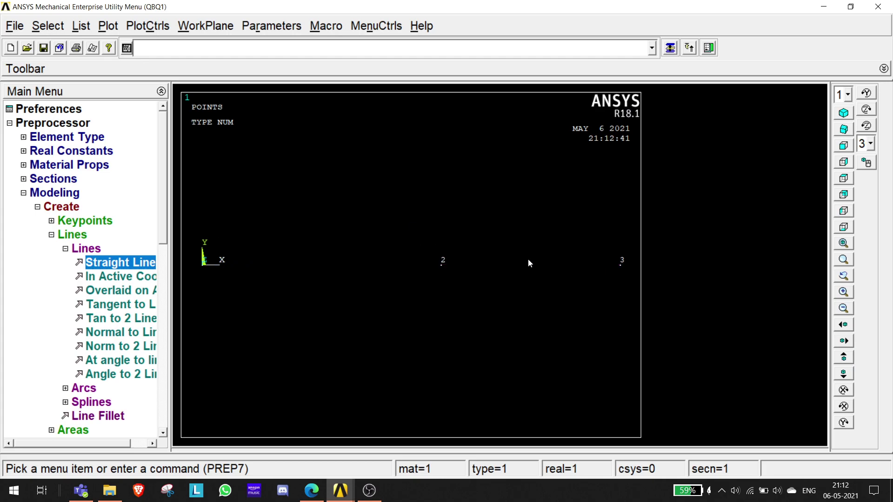
left_click(107, 26)
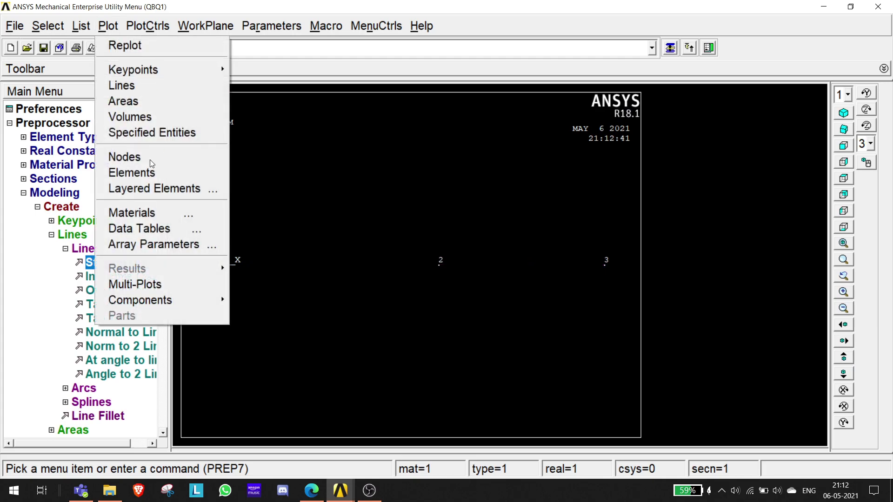
left_click(135, 284)
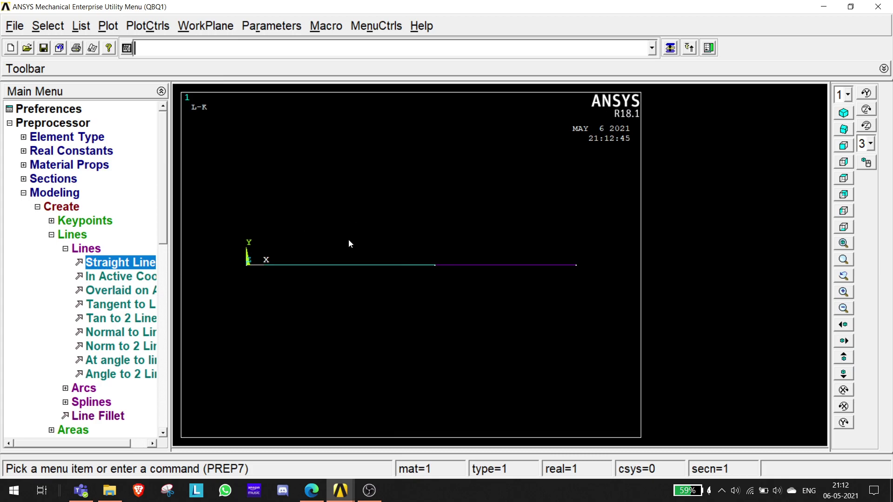
Step: Open the MeshTool and set the global meshing attributes to LINK180, material 1 and section 1 (50)
left_click(65, 249)
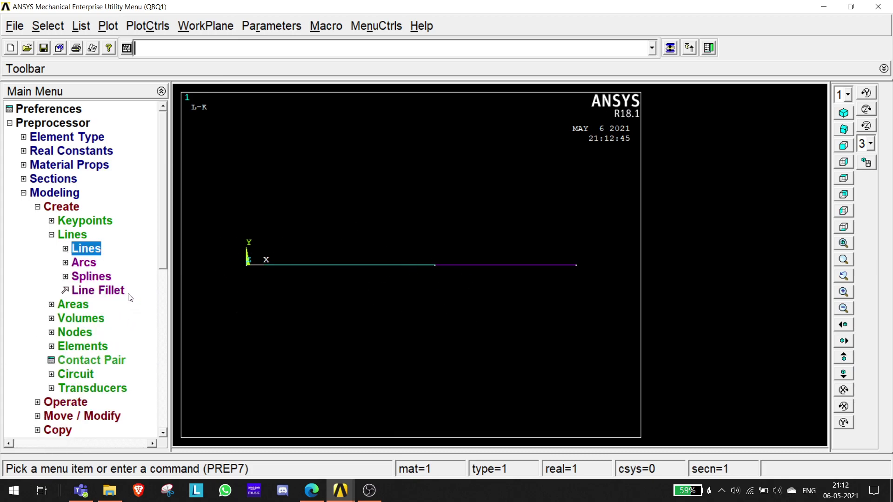
left_click(38, 207)
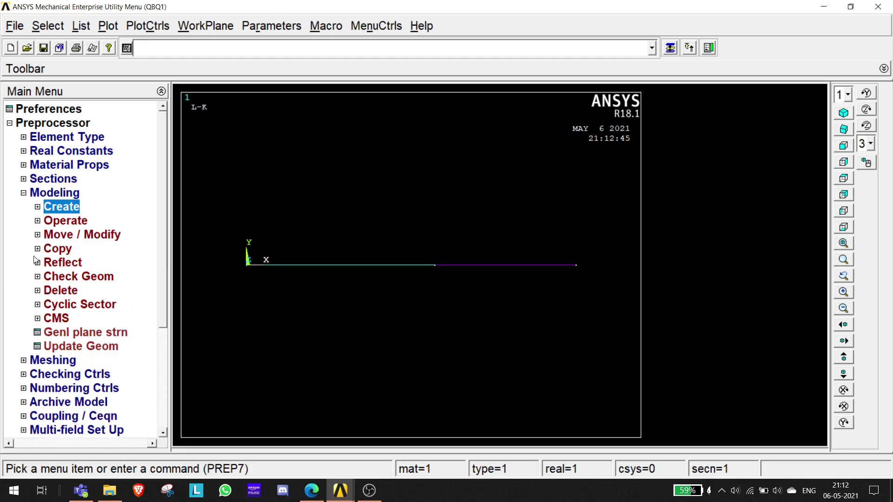
left_click(51, 359)
left_click(75, 237)
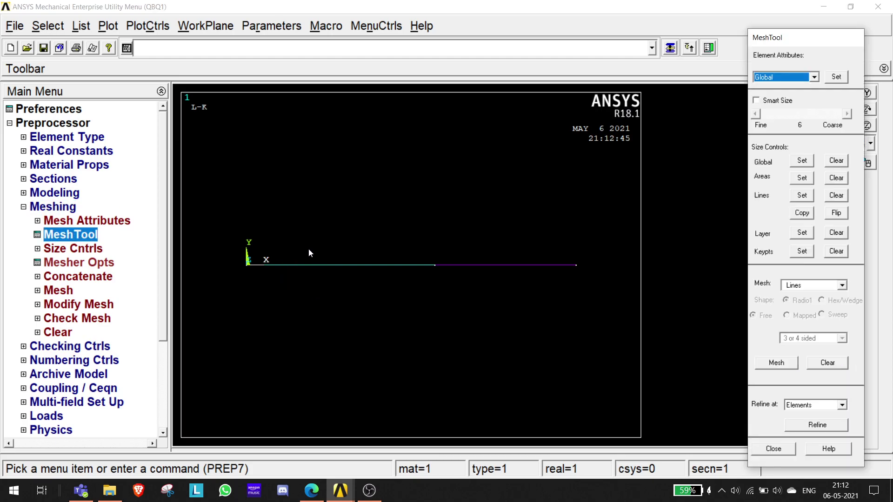
left_click(835, 77)
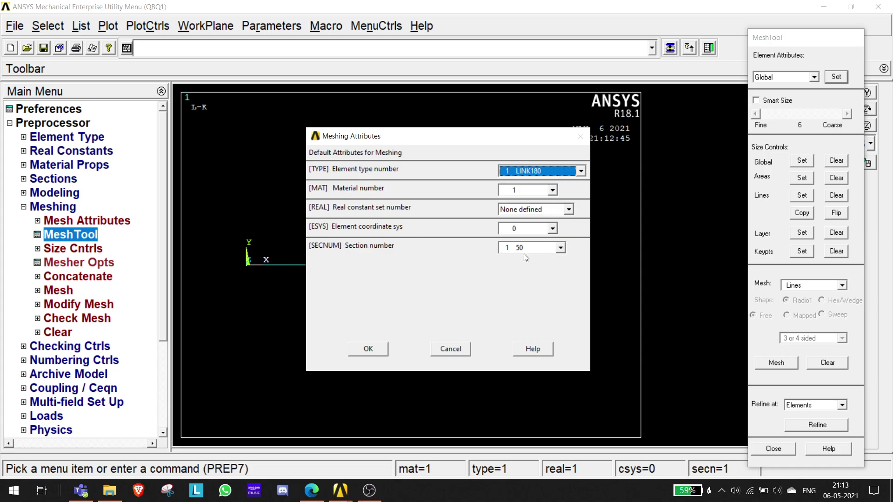
left_click(552, 190)
left_click(552, 189)
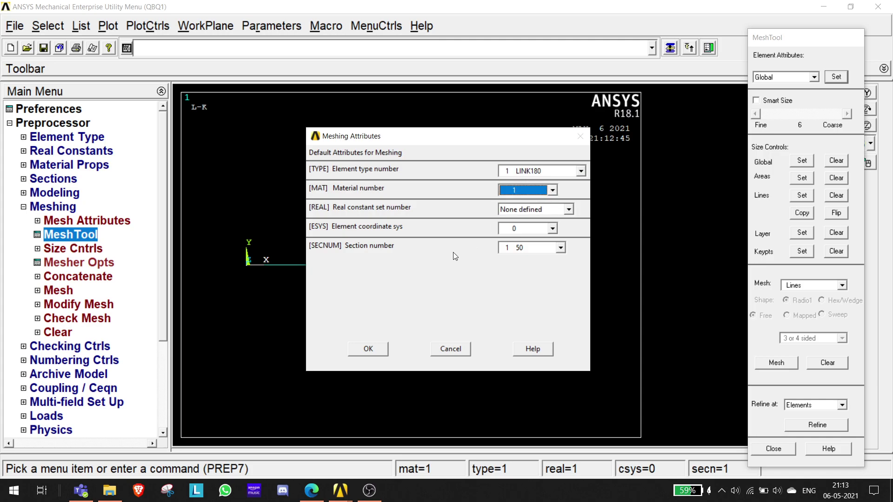
left_click(367, 353)
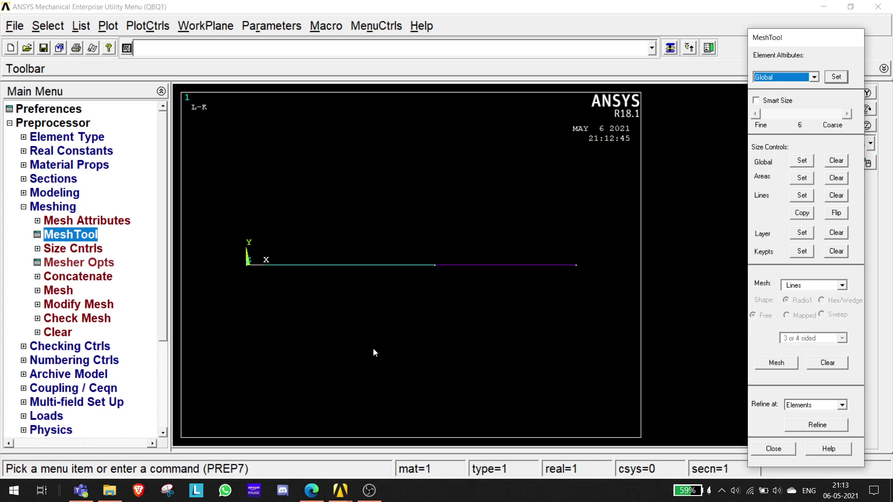
Step: Set the number of element divisions to 10 on the first line, between keypoints 1 and 2
left_click(802, 196)
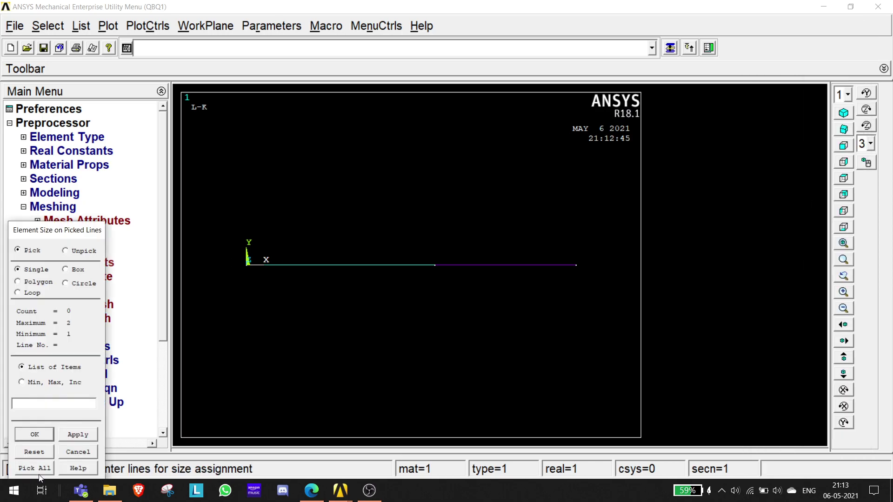
left_click(79, 436)
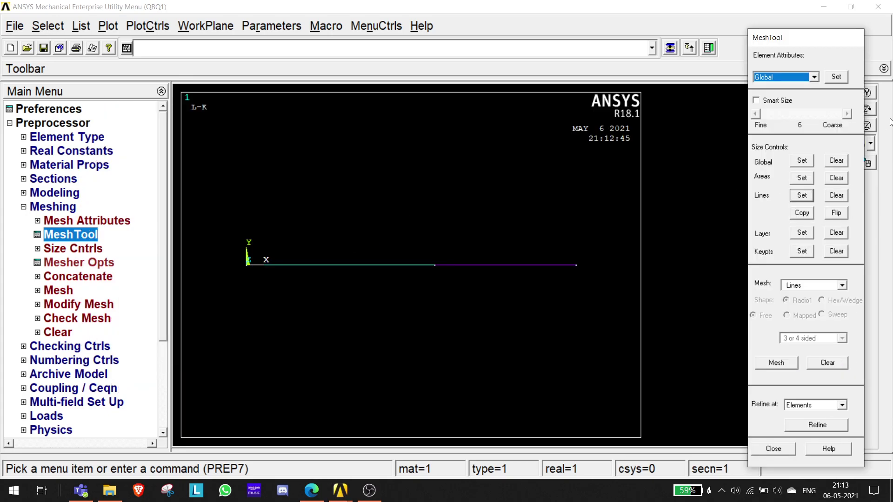
left_click(802, 195)
left_click(346, 266)
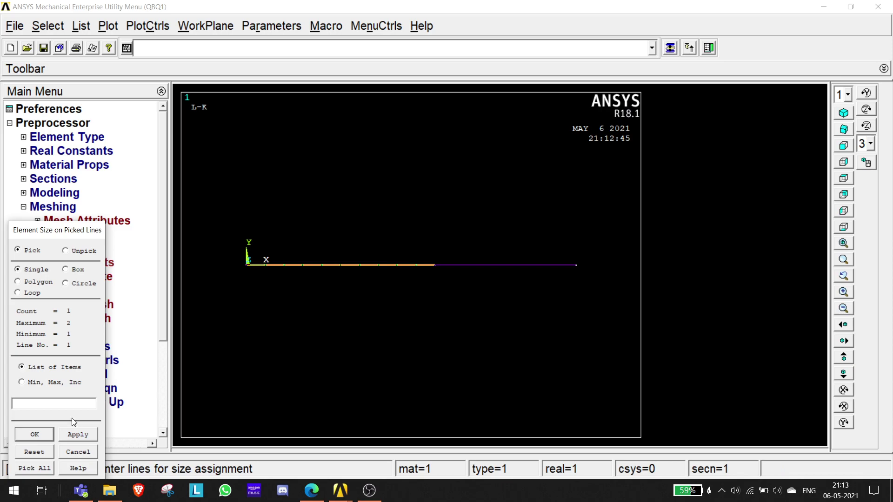
left_click(35, 434)
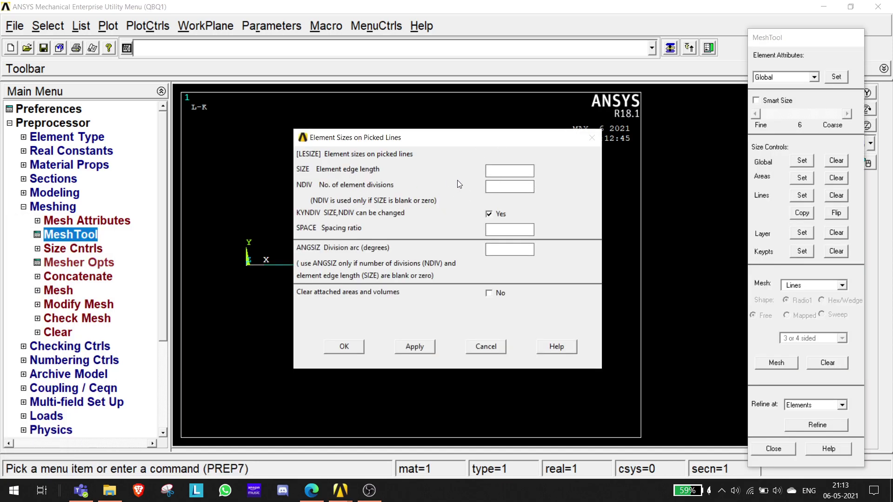
type("10")
left_click(344, 348)
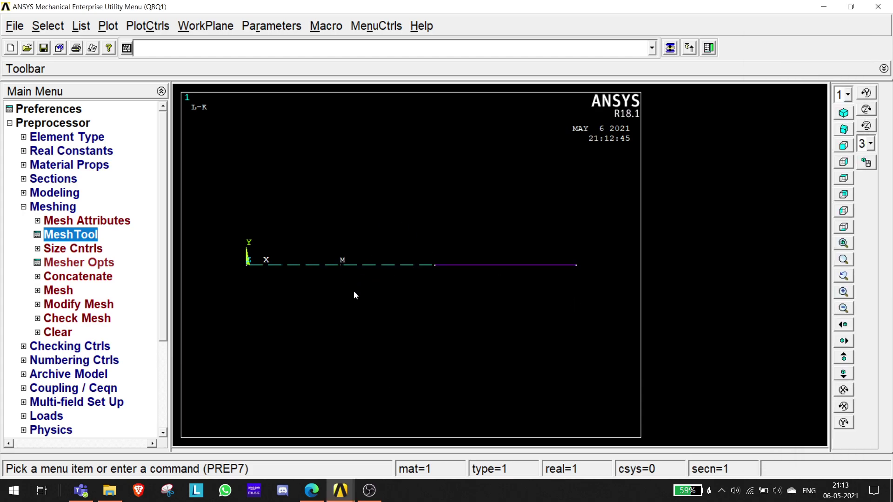
Step: Return to the MeshTool, mesh the first line with the first set of attributes, and display the model with Multi-Plots
key("alt+Tab")
left_click(351, 114)
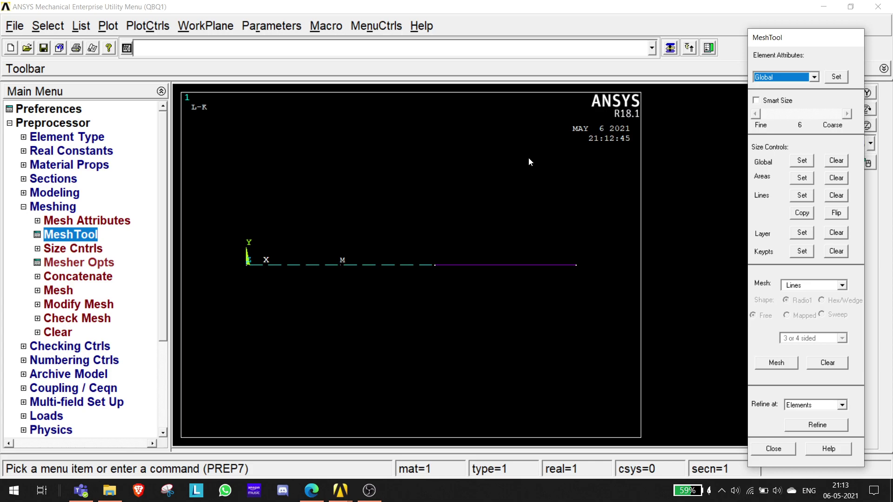
left_click(840, 78)
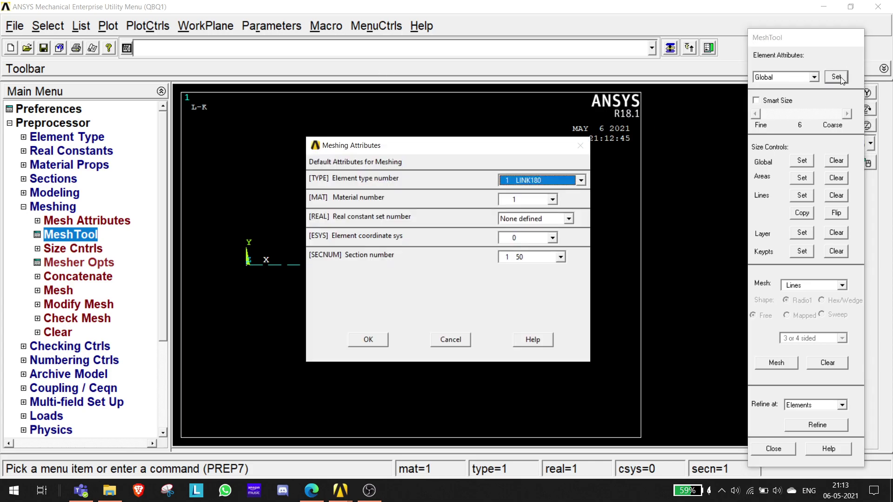
left_click(451, 340)
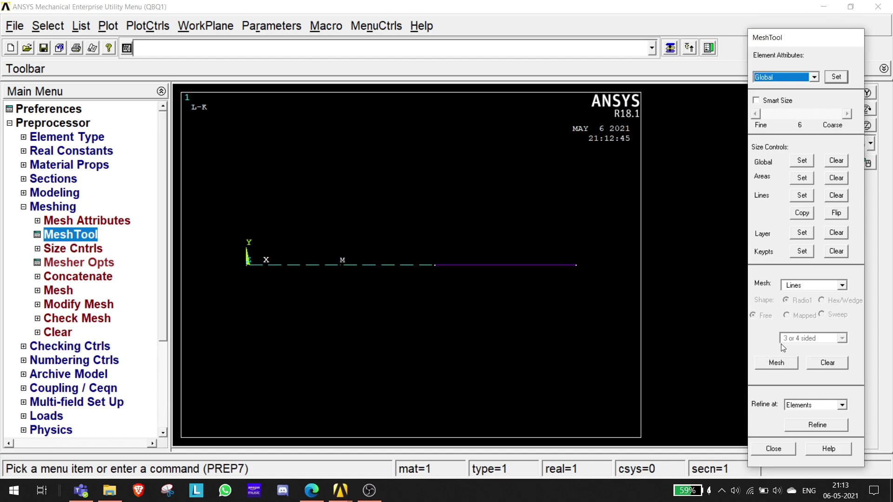
left_click(785, 366)
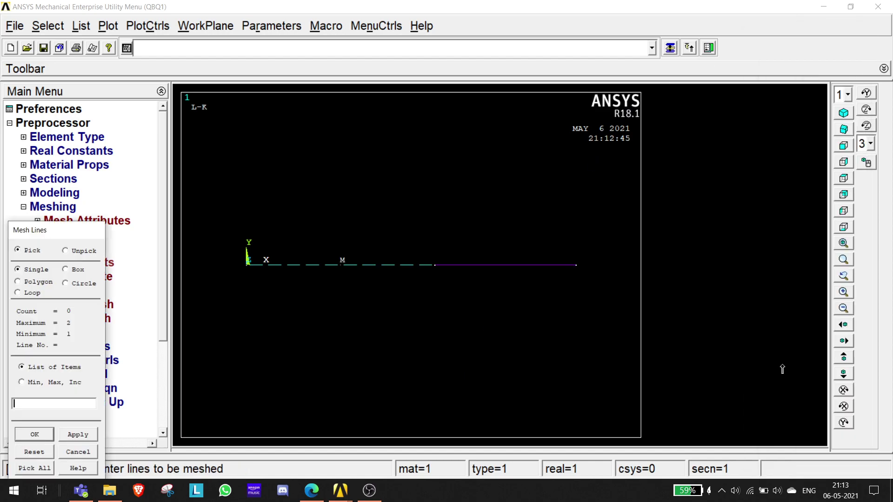
left_click(351, 268)
left_click(79, 434)
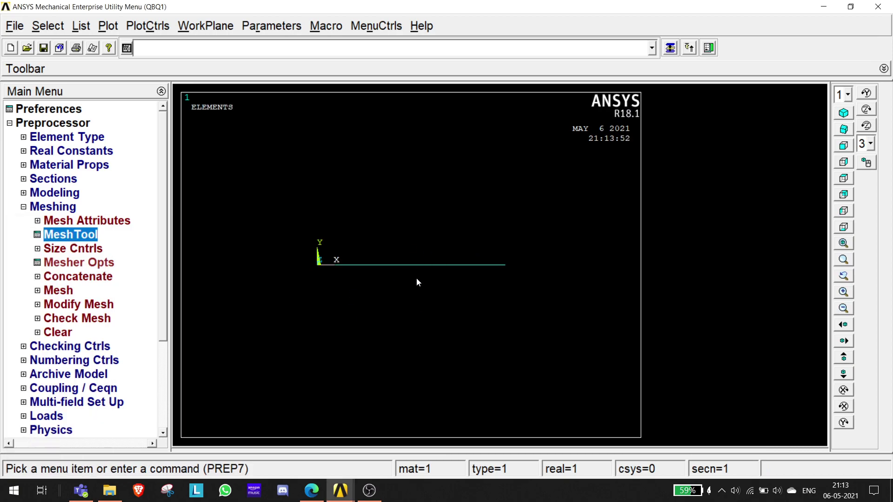
left_click(108, 26)
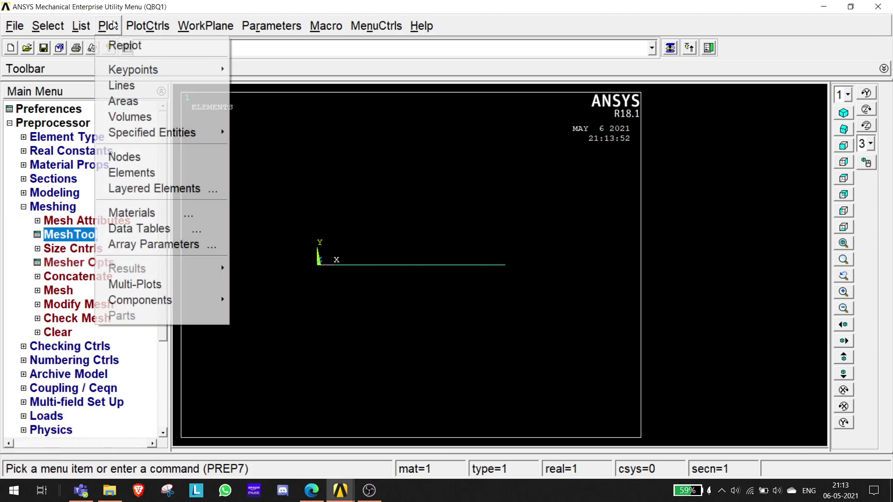
left_click(140, 284)
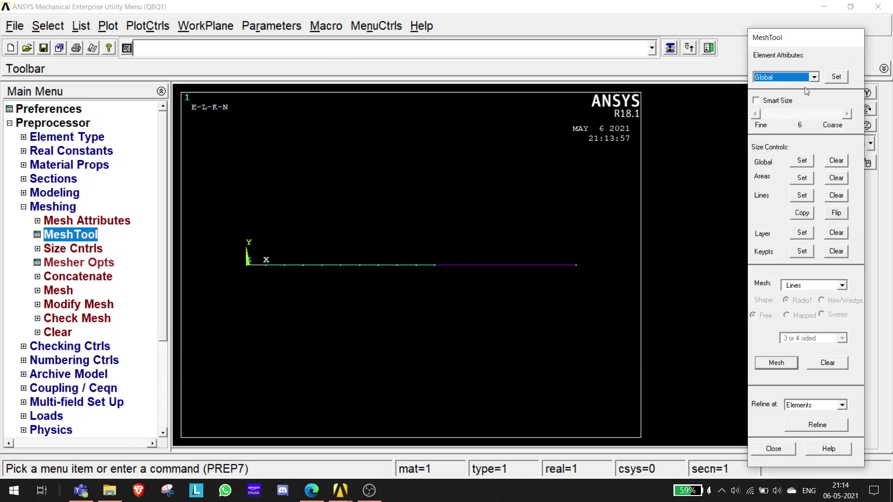
Step: Set the global meshing attributes to material 2 and section 2 (25), keeping LINK180 as element type
left_click(843, 76)
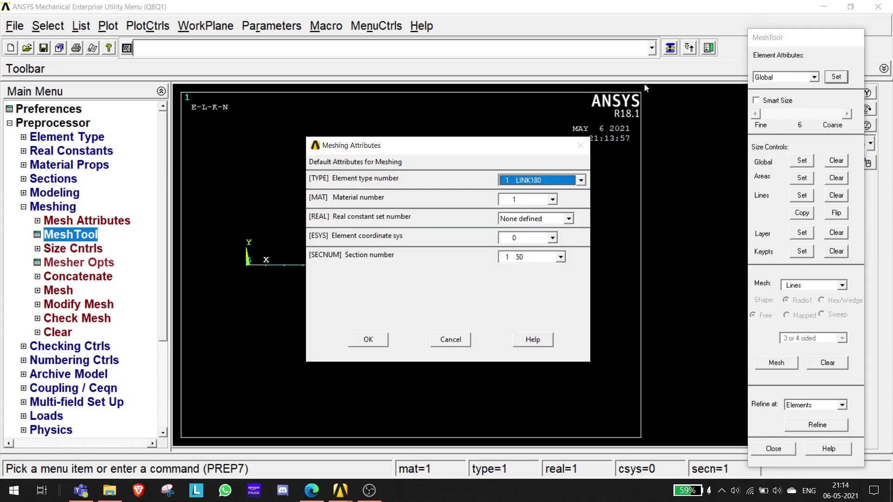
left_click(552, 199)
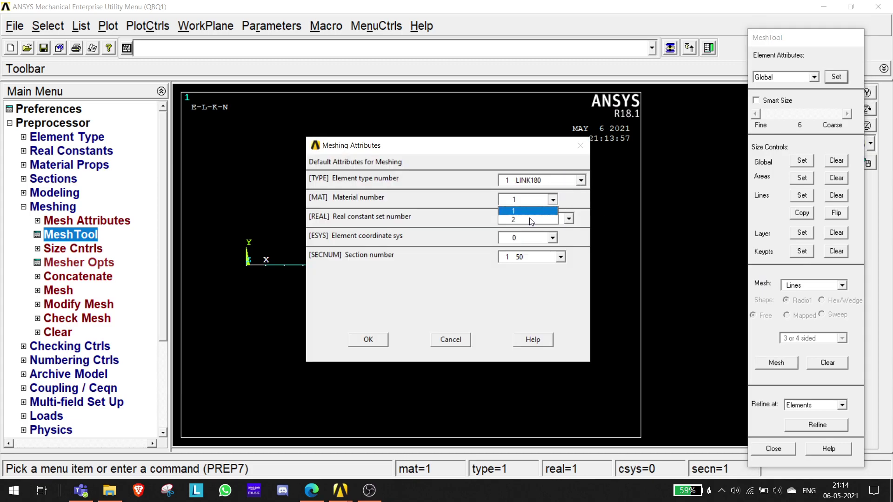
left_click(521, 219)
left_click(561, 257)
left_click(516, 275)
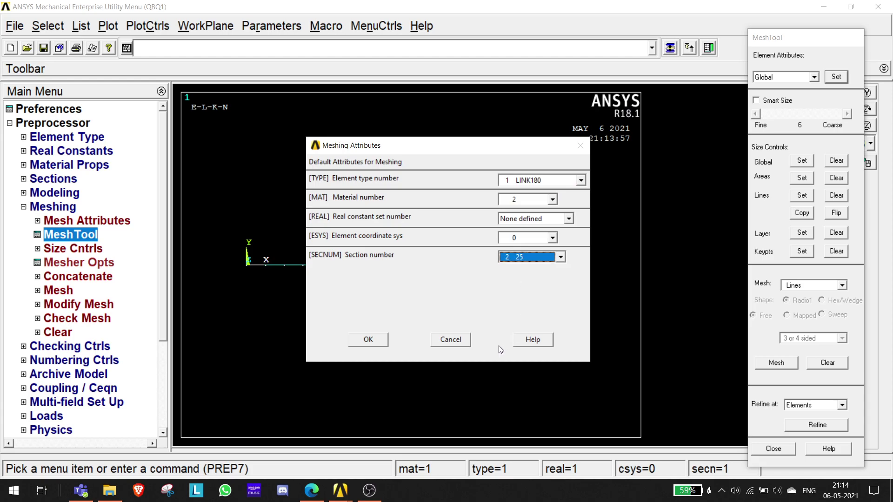
left_click(368, 340)
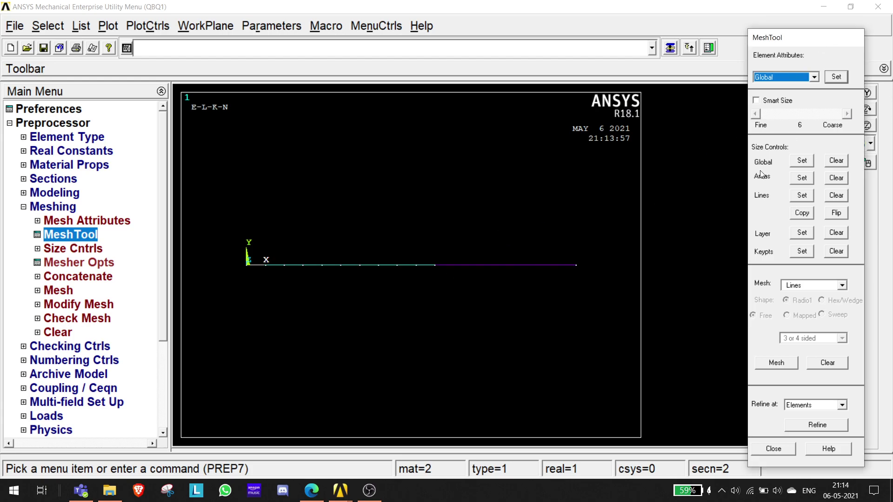
Step: Set the number of element divisions to 10 on the second line, between keypoints 2 and 3
left_click(803, 196)
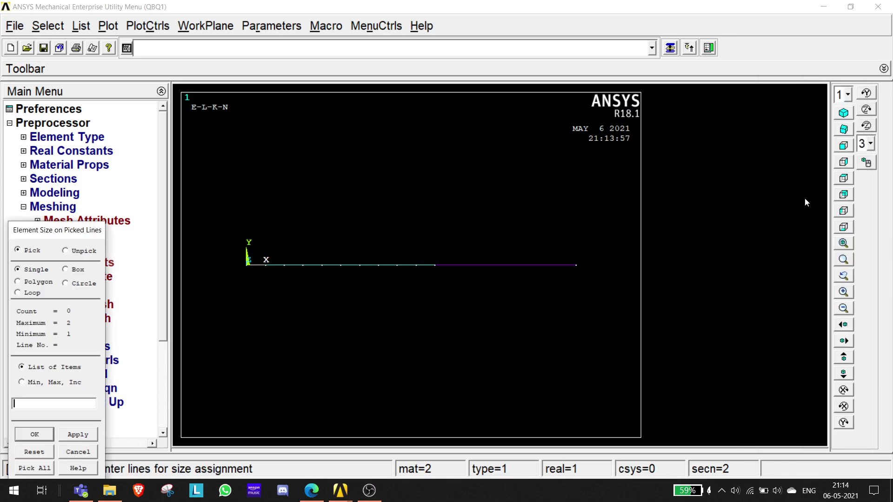
left_click(489, 270)
left_click(83, 435)
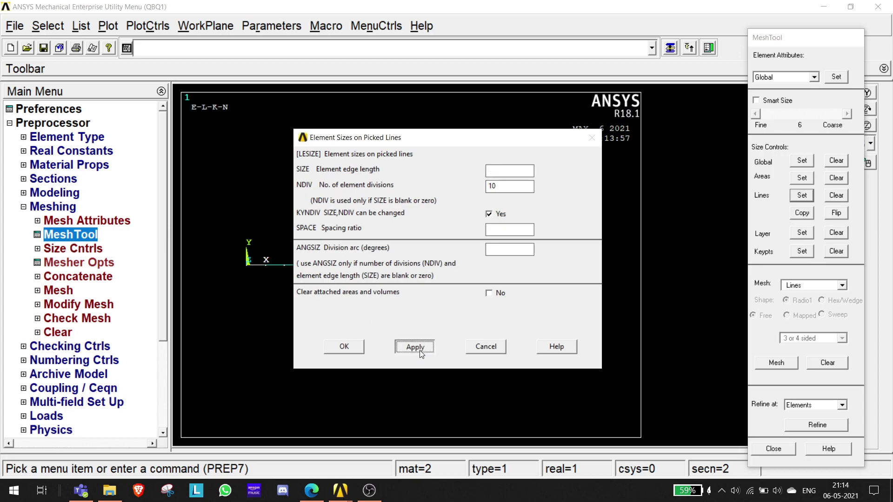
left_click(347, 346)
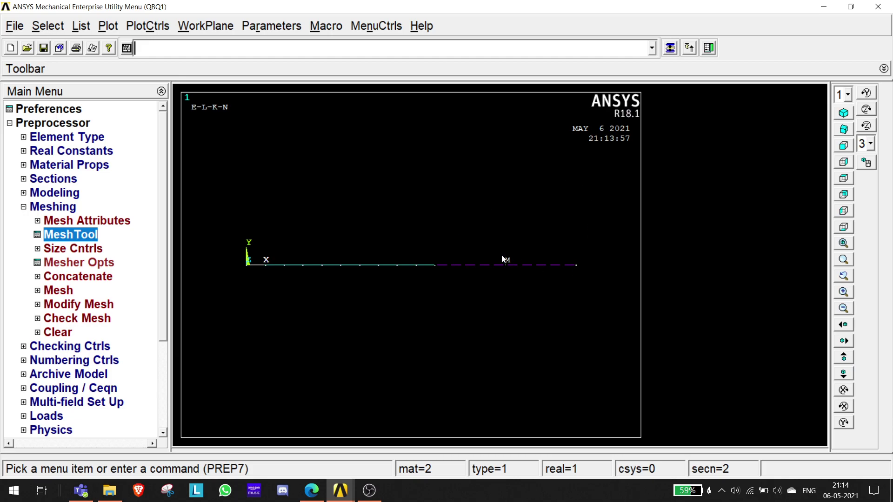
Step: Return to the MeshTool, mesh the second line, and display the complete meshed bar with Multi-Plots
key("alt+Tab")
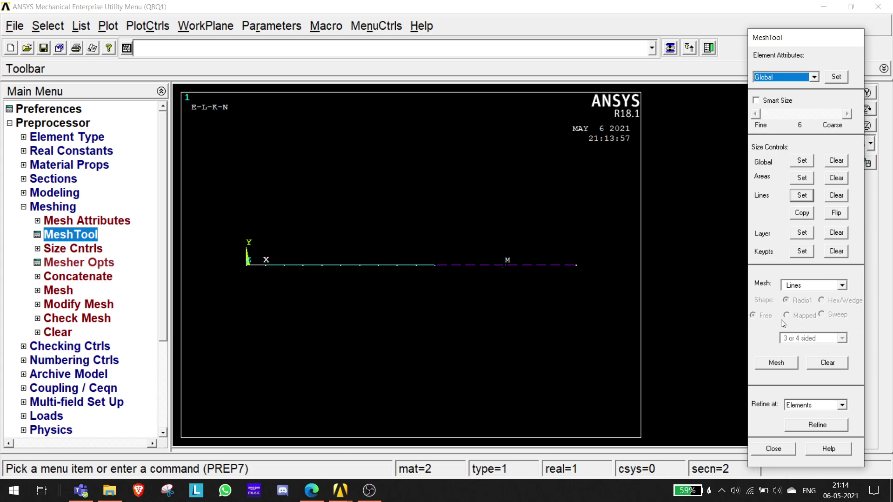
left_click(770, 365)
left_click(484, 271)
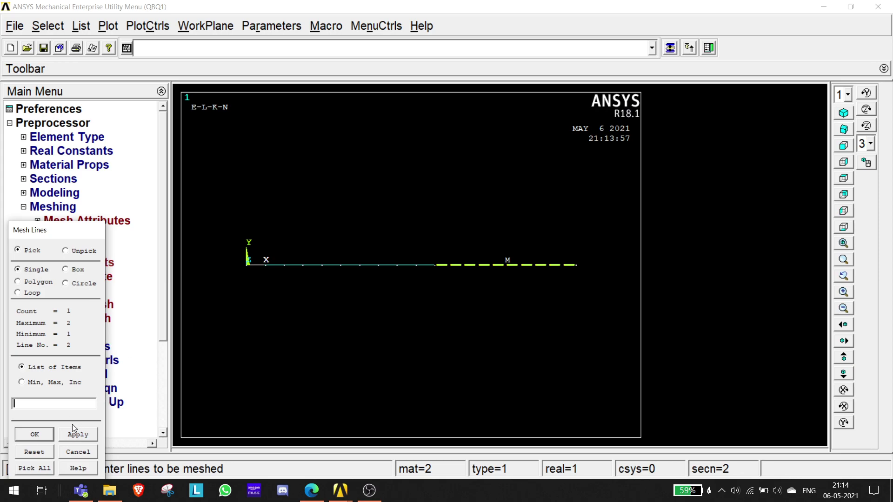
left_click(34, 435)
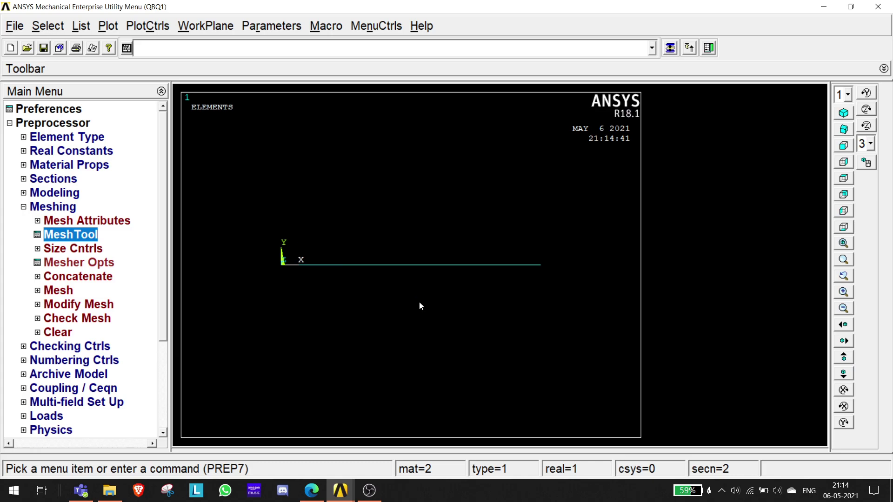
left_click(109, 26)
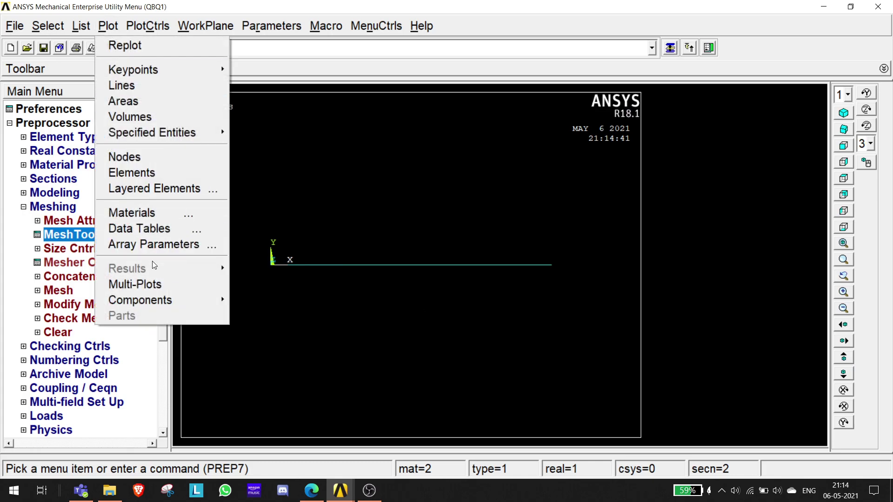
left_click(146, 280)
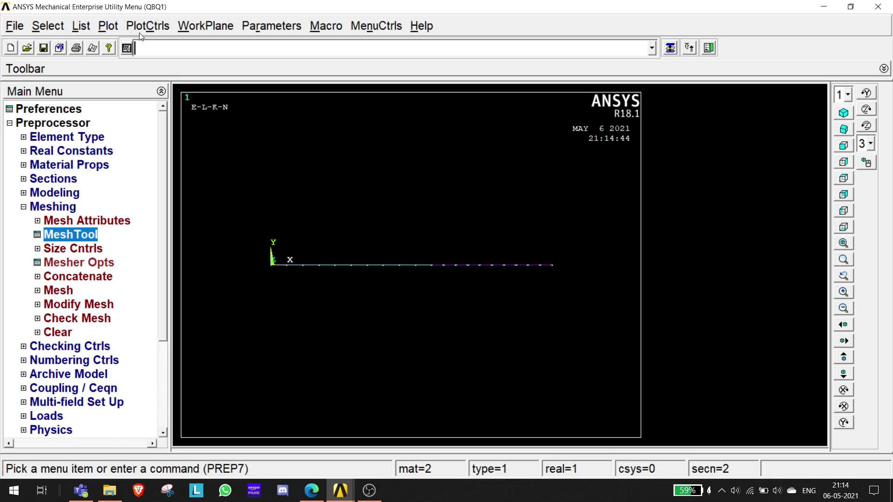
Step: Turn on the display of element shapes based on real constant descriptions in the Size and Shape plot settings
left_click(154, 28)
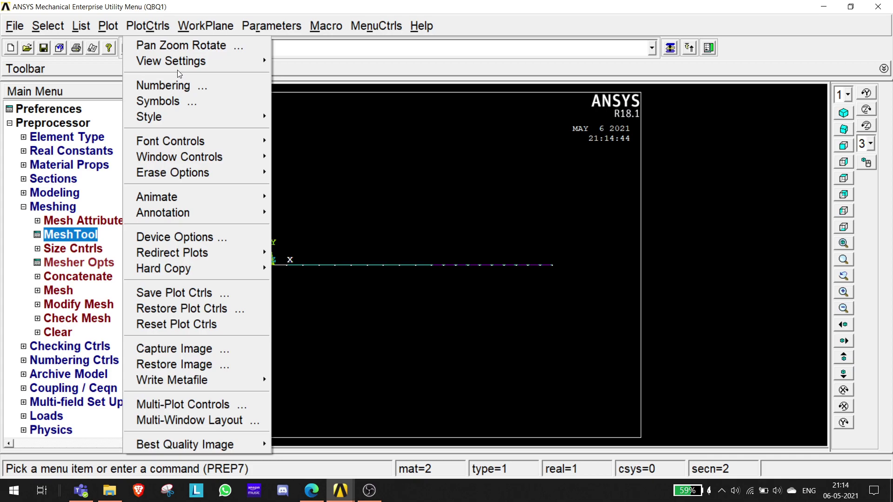
mouse_move(264, 120)
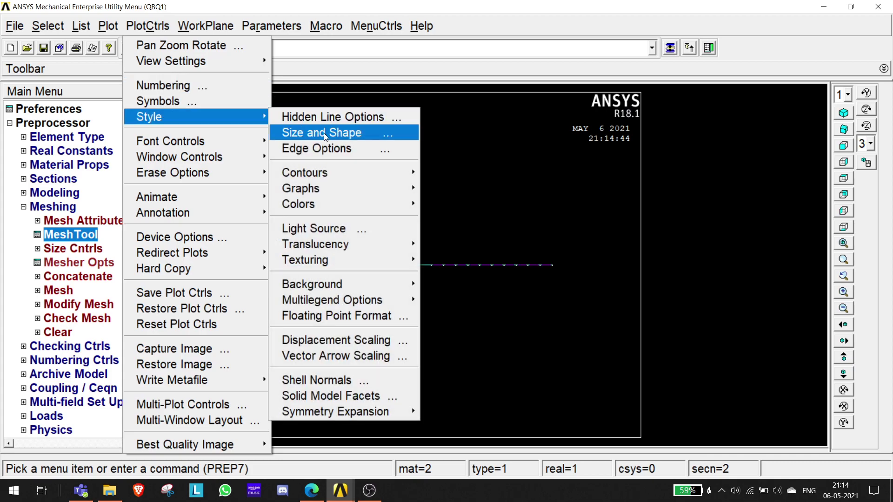
left_click(324, 133)
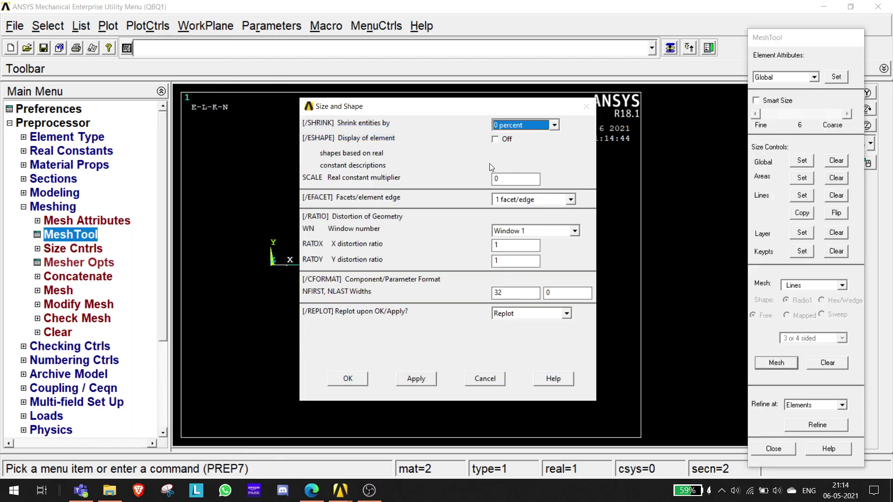
left_click(495, 139)
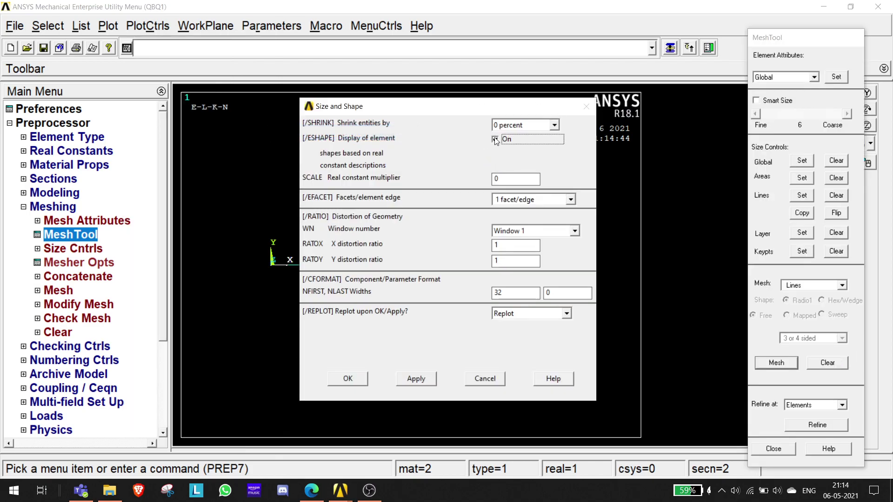
left_click(348, 380)
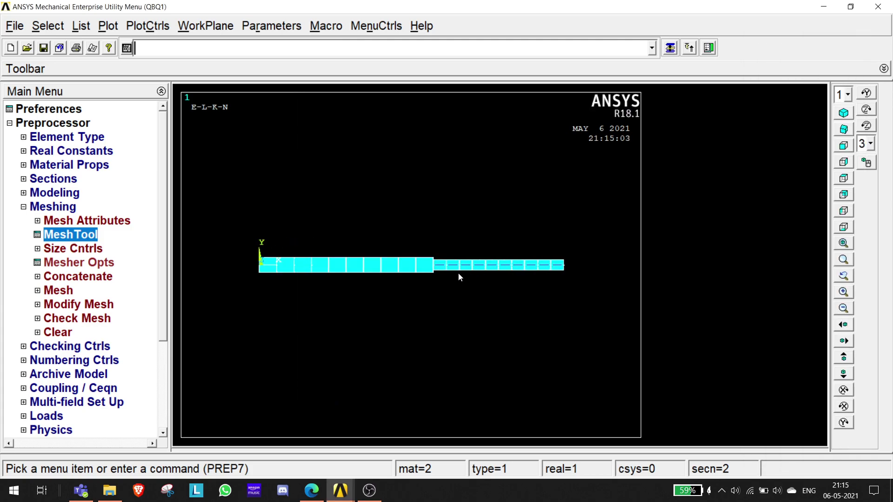
Step: Inspect the element cross-sections of both bar segments and the step between them in an isometric view
left_click(843, 112)
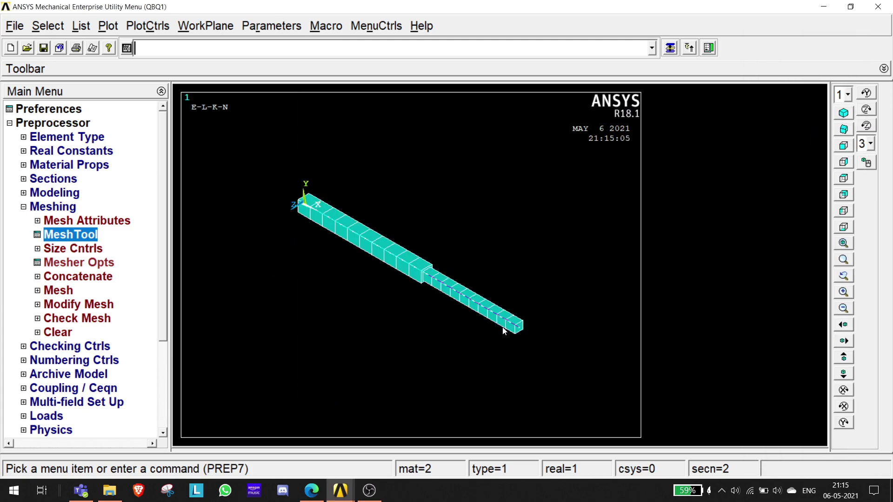
scroll(504, 307, "up", 4)
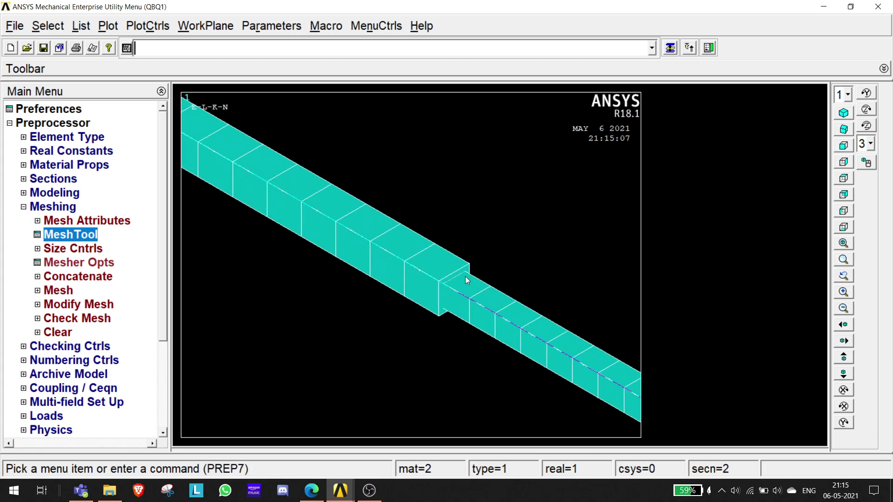
scroll(471, 299, "down", 5)
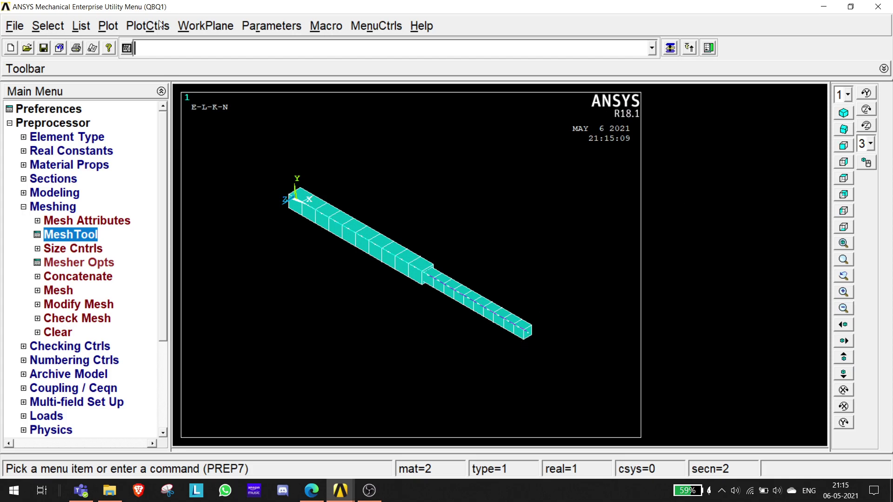
Step: Turn off the display of element shapes based on real constant descriptions in the Size and Shape plot settings
left_click(106, 22)
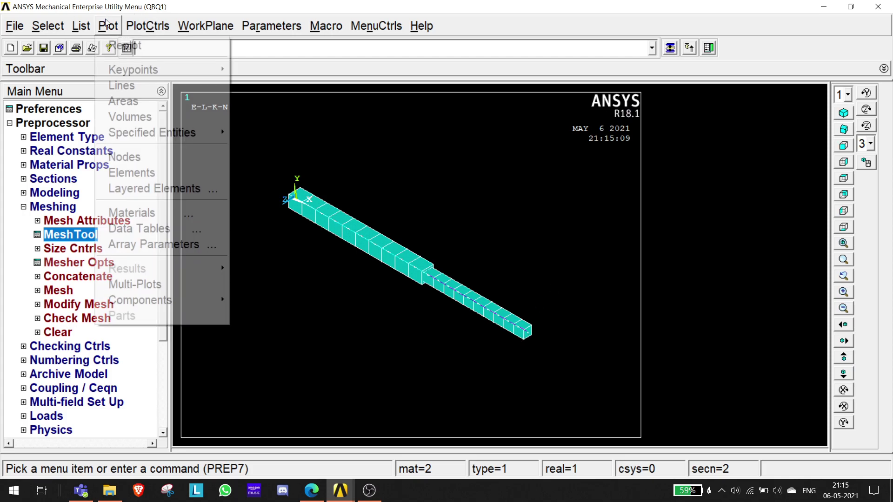
left_click(158, 24)
mouse_move(178, 116)
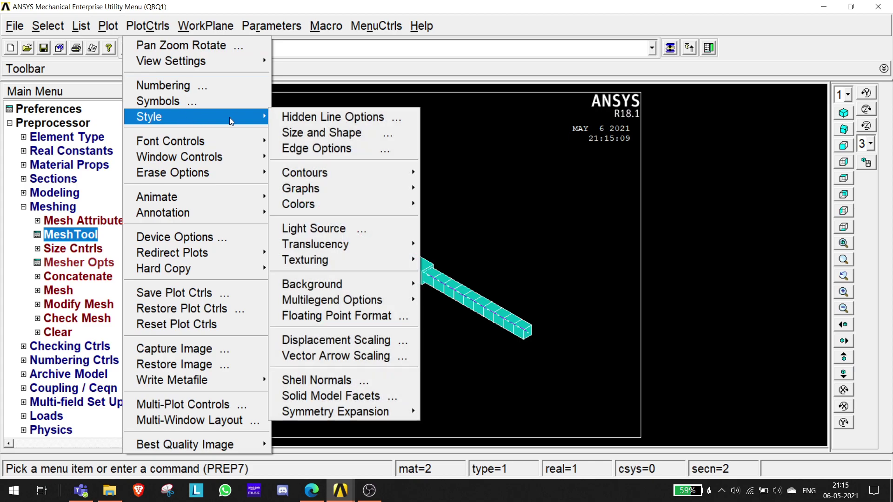
left_click(322, 133)
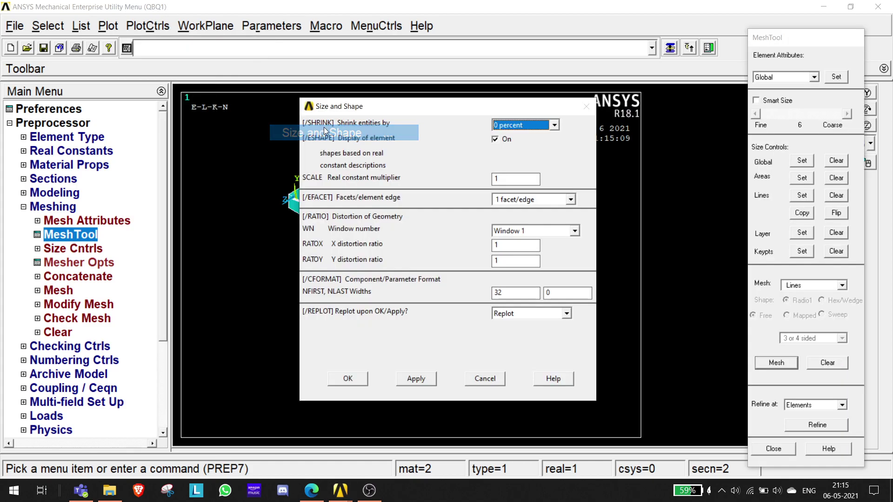
left_click(495, 139)
left_click(348, 379)
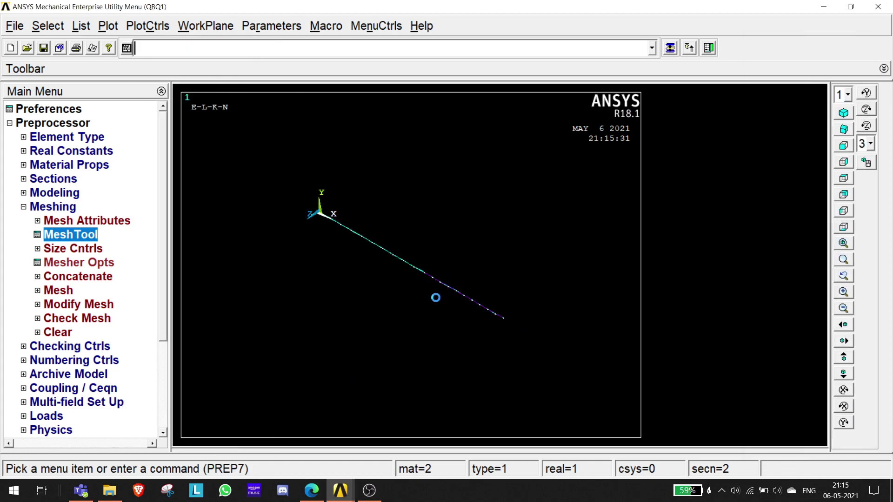
left_click(843, 148)
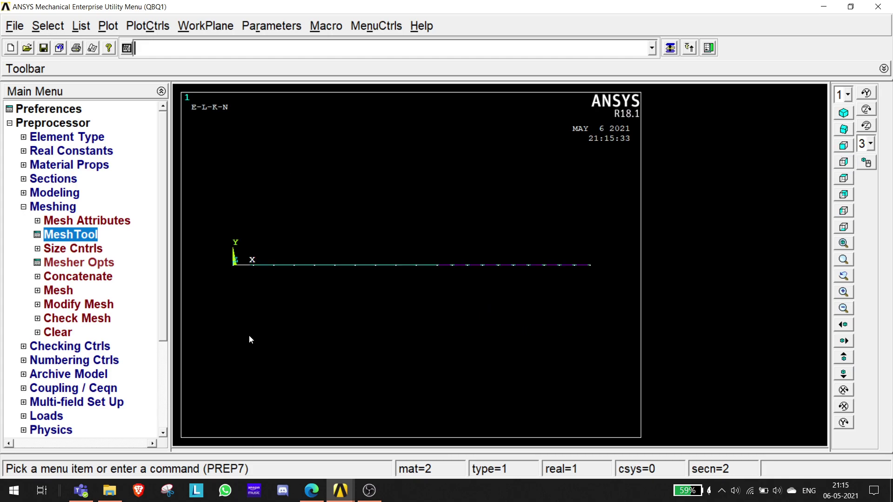
Step: Constrain all degrees of freedom at the keypoint on the bar's fixed end with a constant displacement value of 0
left_click(31, 209)
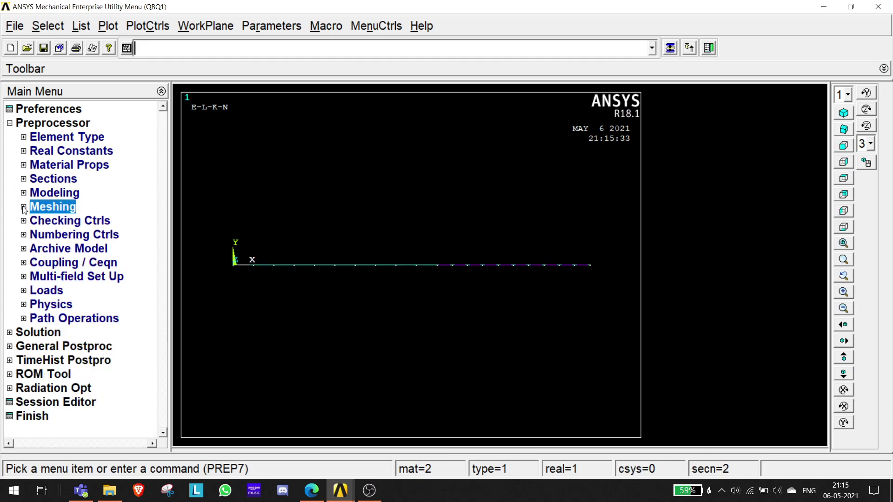
left_click(27, 293)
left_click(54, 315)
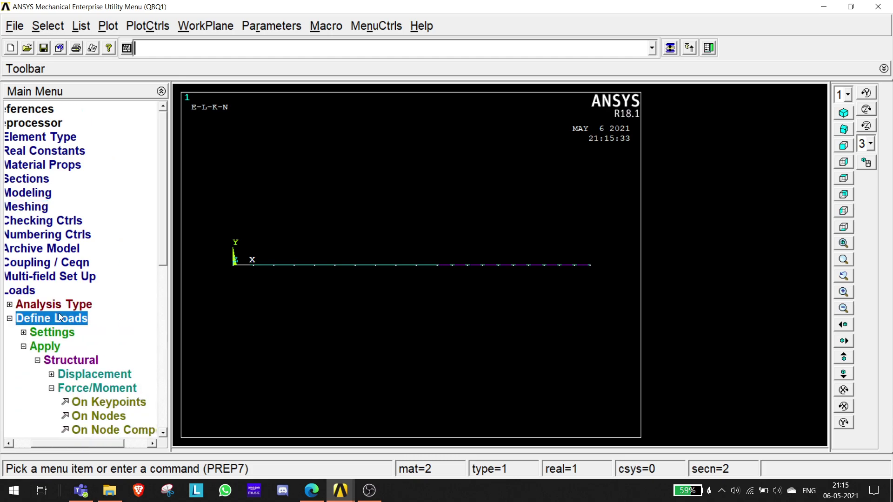
left_click(24, 347)
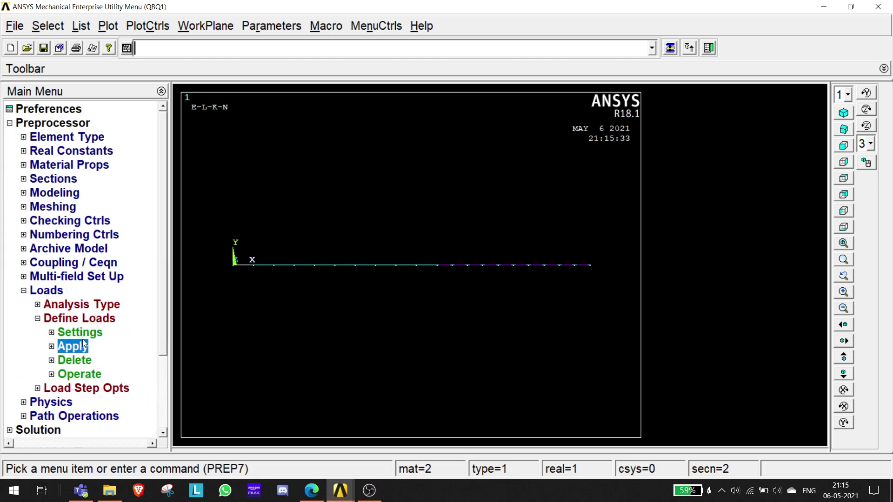
left_click(51, 347)
left_click(44, 375)
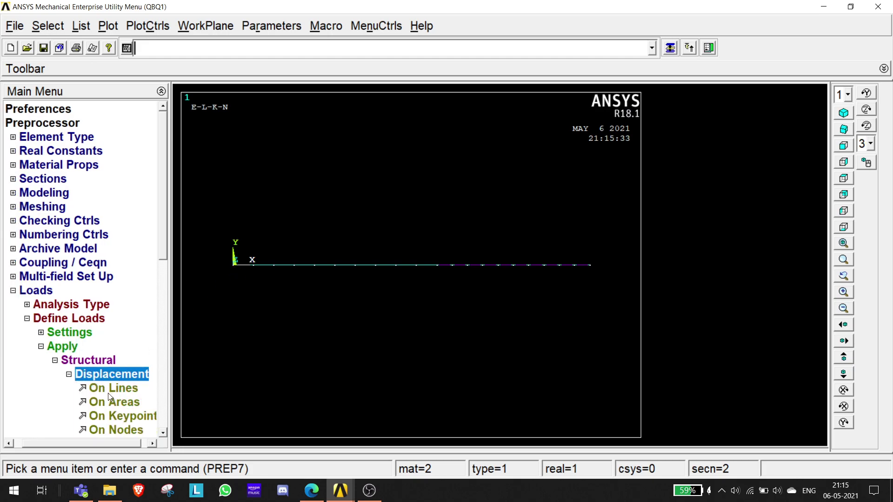
left_click(114, 417)
left_click(233, 266)
left_click(78, 437)
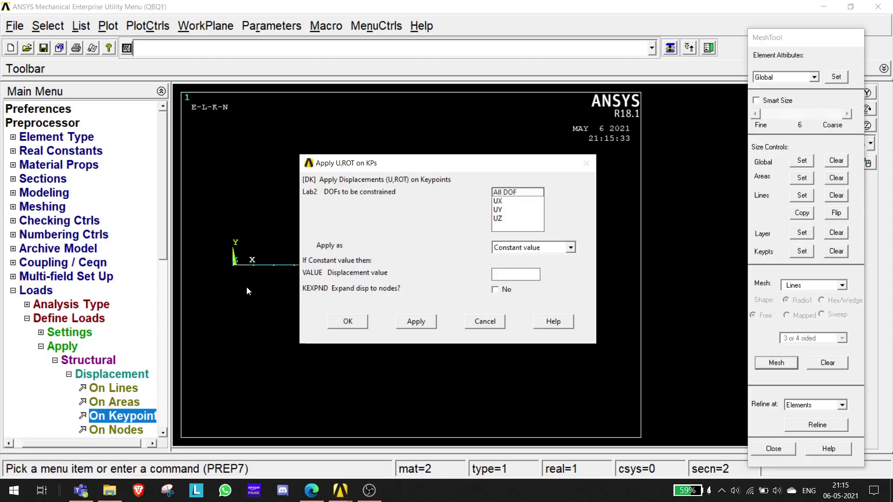
left_click(502, 193)
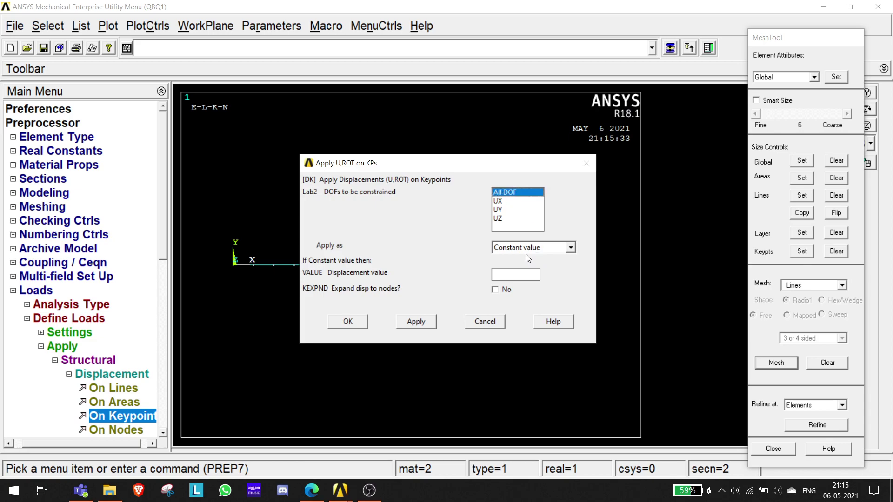
left_click(507, 275)
type("0")
left_click(353, 322)
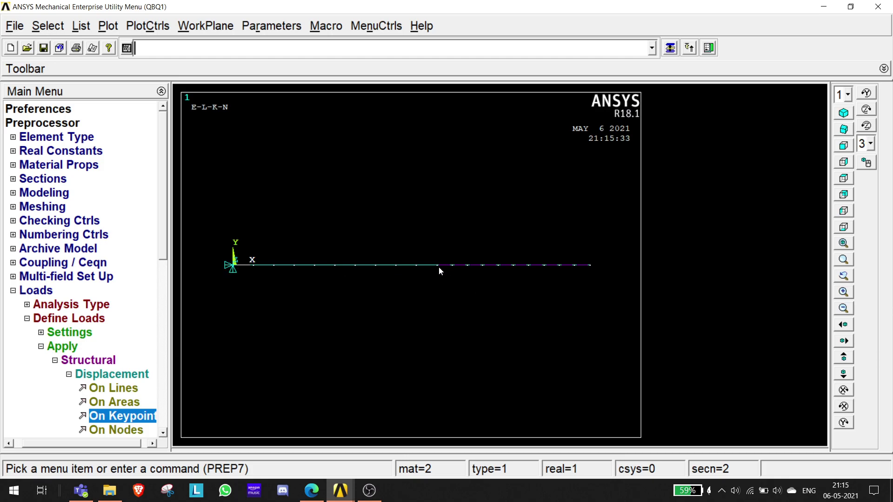
Step: Check the loads P1 and P2 of question 1a in the FEA Practical exam QB PDF, then return to ANSYS
mouse_move(347, 497)
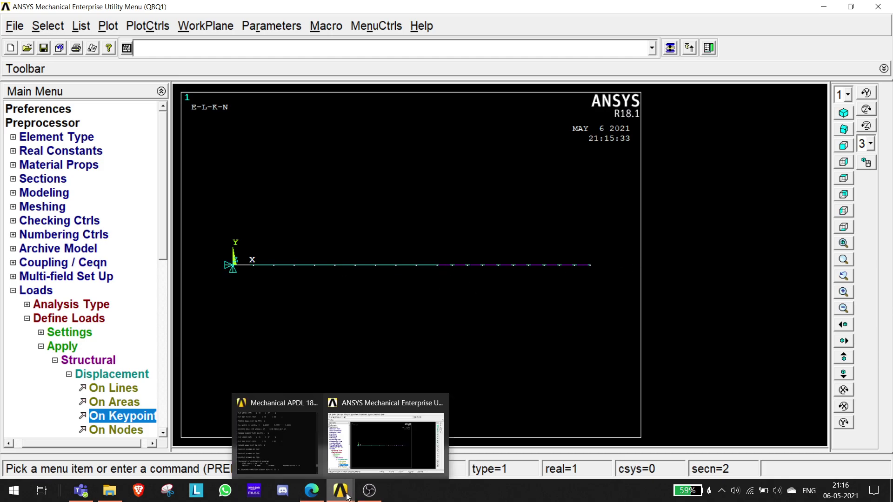
left_click(312, 490)
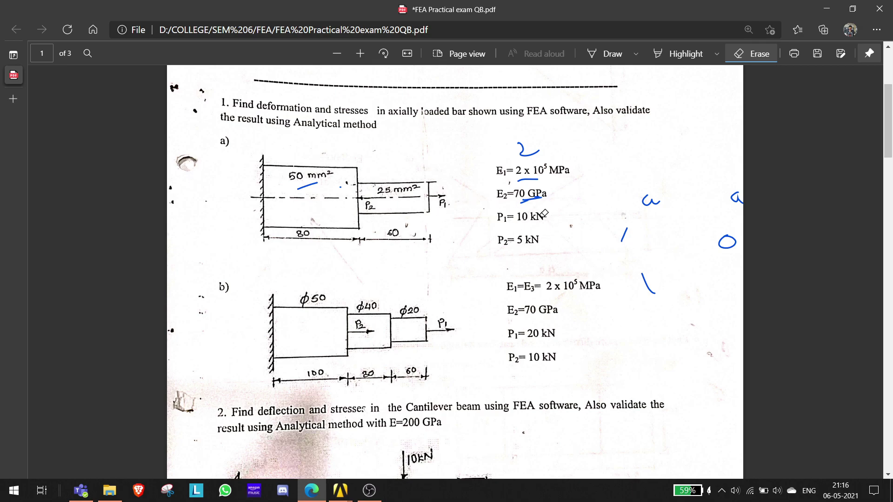
left_click(826, 9)
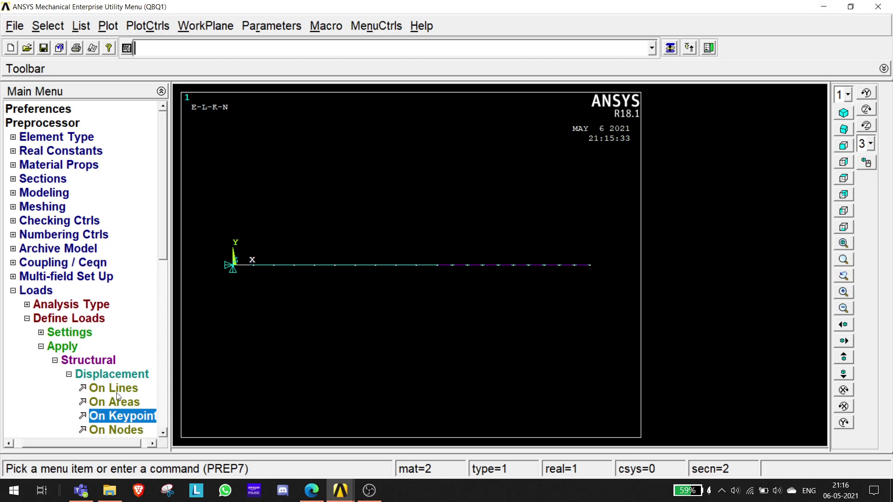
Step: Bring up the structural force/moment loading for keypoints and turn on keypoint numbers in the plot
left_click_drag(164, 258, 157, 341)
scroll(157, 341, "up", 1)
left_click(114, 303)
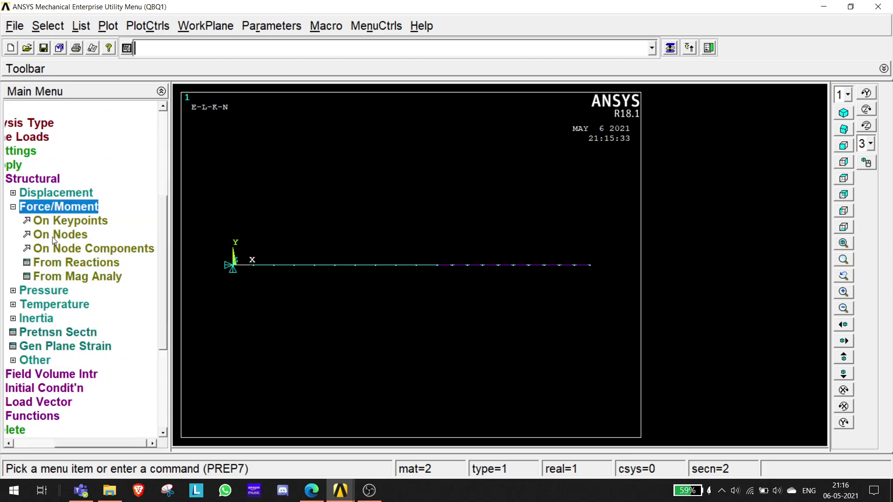
left_click(61, 222)
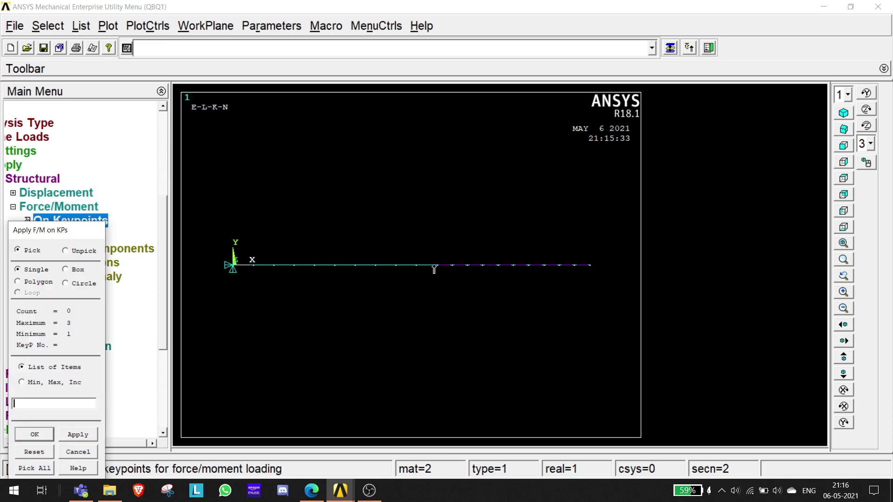
left_click(156, 26)
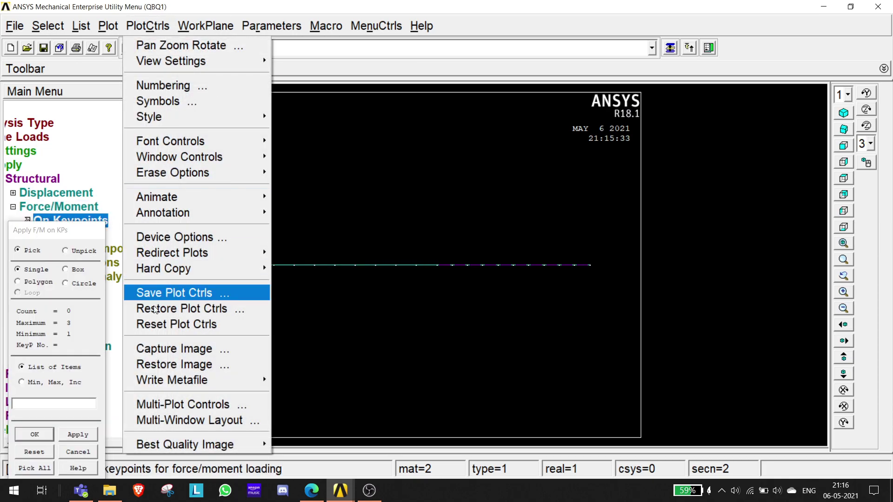
left_click(185, 83)
left_click(512, 159)
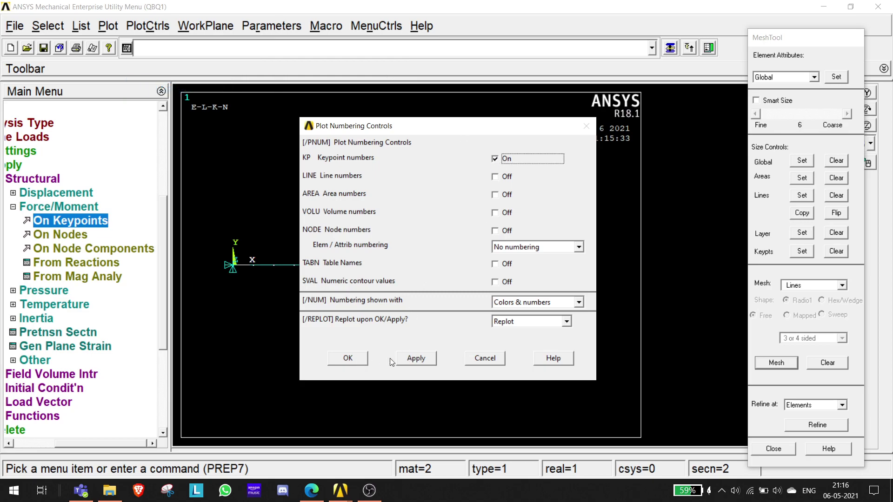
left_click(358, 361)
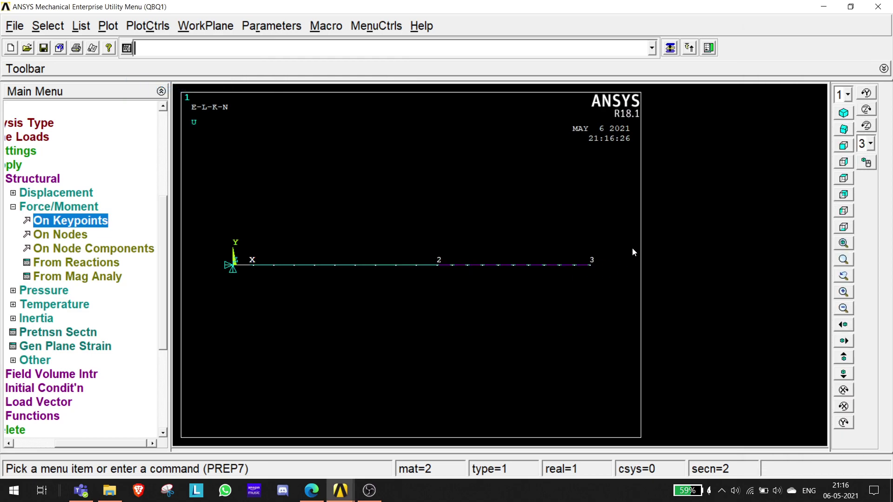
Step: Switch to the MeshTool window and close it
key("alt+Tab")
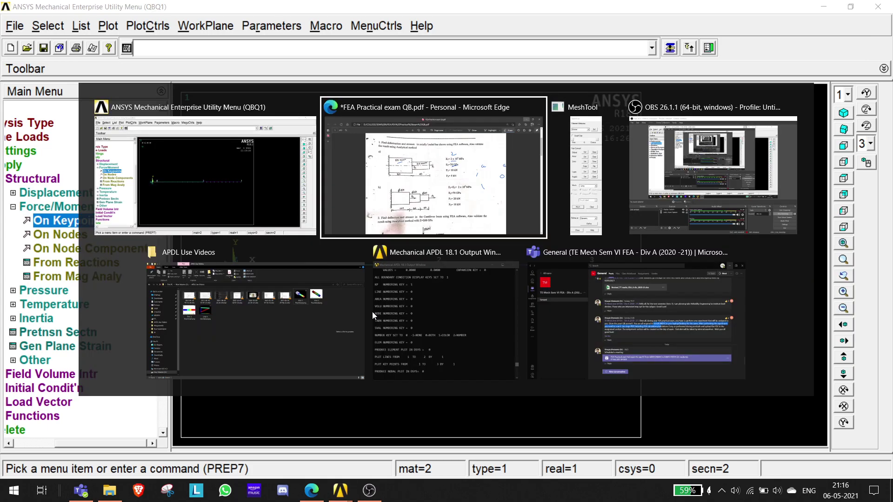
left_click(610, 193)
left_click(778, 452)
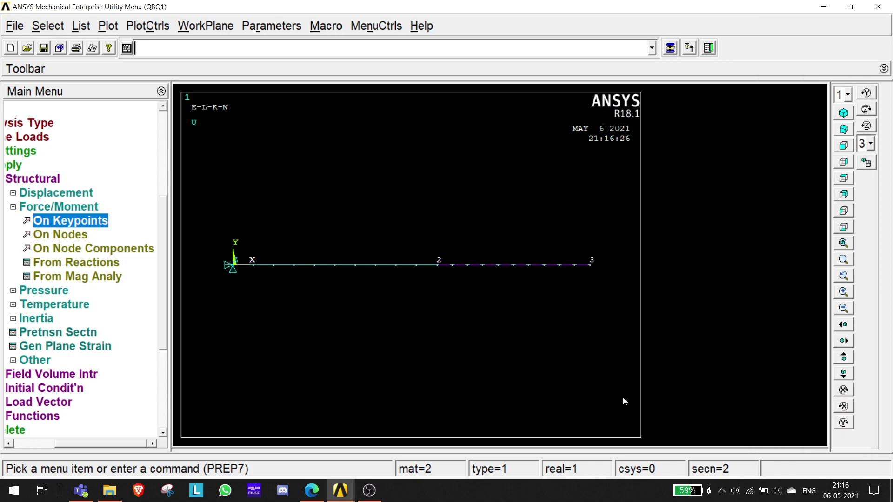
Step: Apply a constant FX force of -5000 at keypoint 2, where the bar's two segments meet
left_click(89, 225)
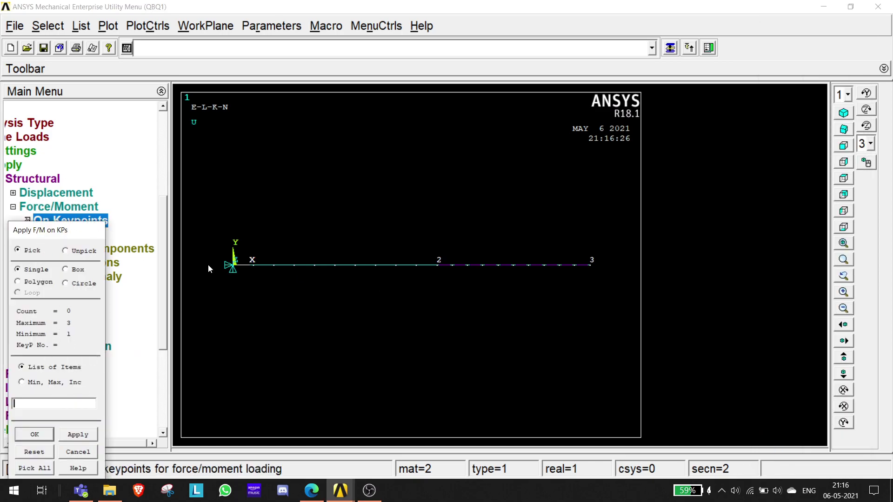
left_click(437, 265)
left_click(72, 440)
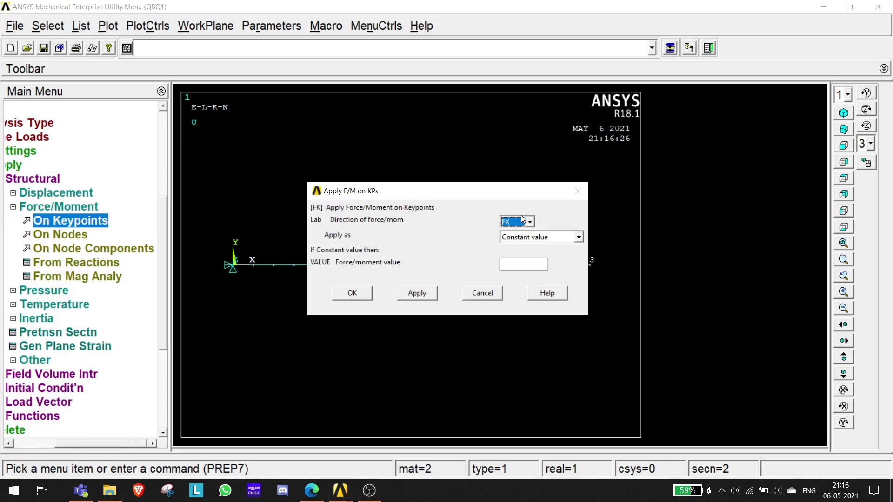
left_click(516, 265)
type("-5000")
left_click(353, 293)
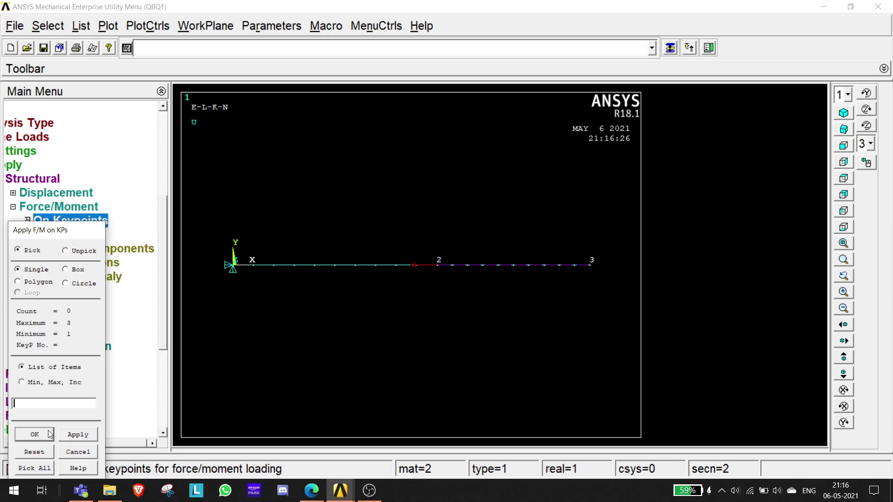
Step: Apply a constant FX force of 10000 at keypoint 3 on the bar's free end
left_click(589, 265)
left_click(34, 434)
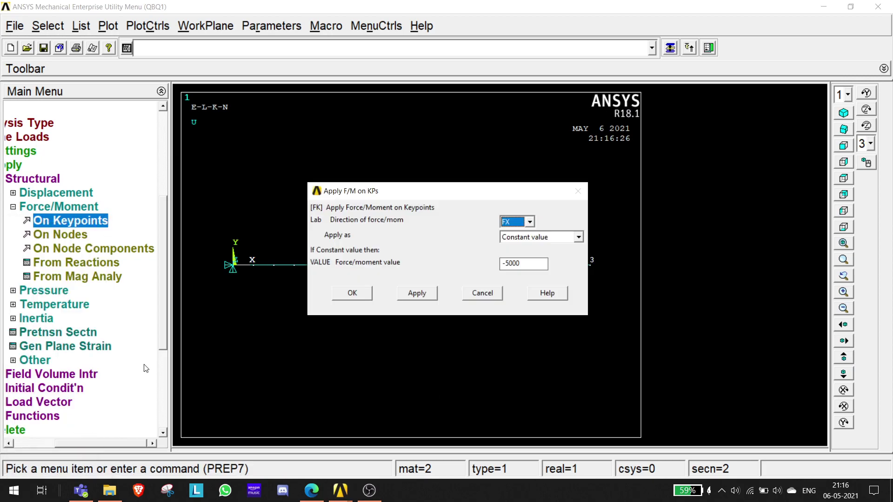
double_click(516, 263)
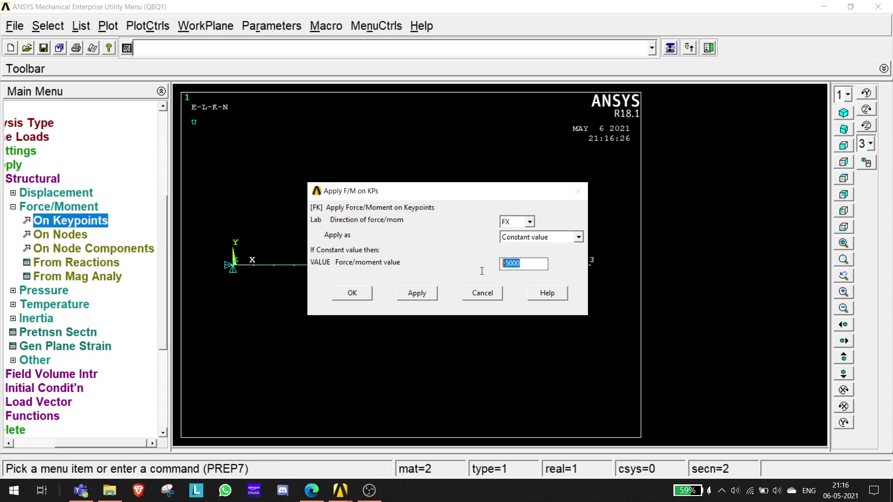
type("10000")
left_click(363, 297)
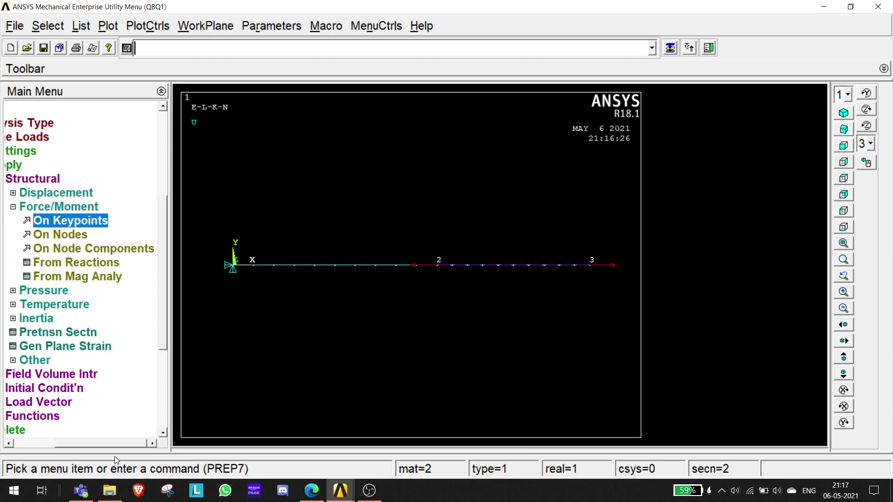
Step: Leave the preprocessor's load definition and enter the Solution processor
left_click_drag(119, 445, 79, 445)
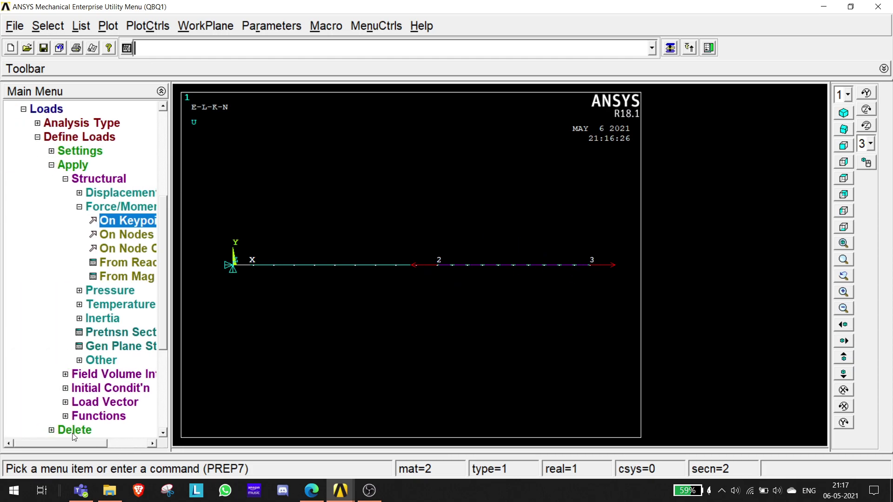
left_click(79, 206)
left_click(65, 178)
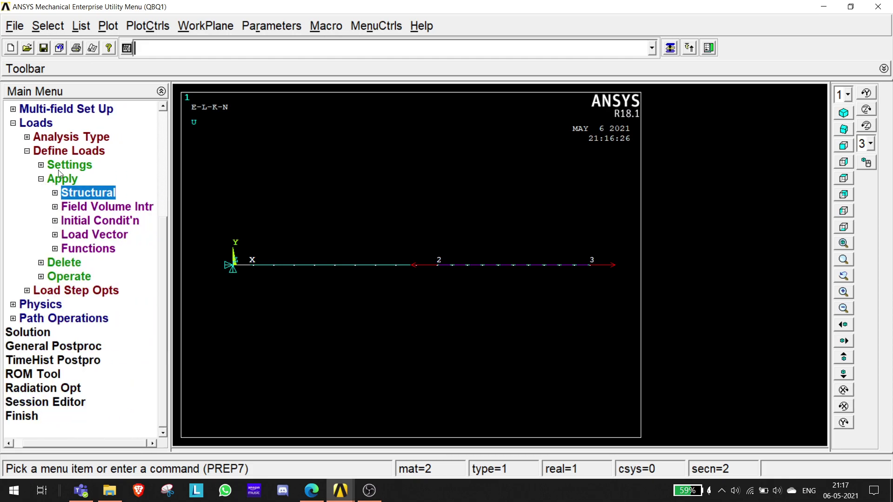
left_click(44, 180)
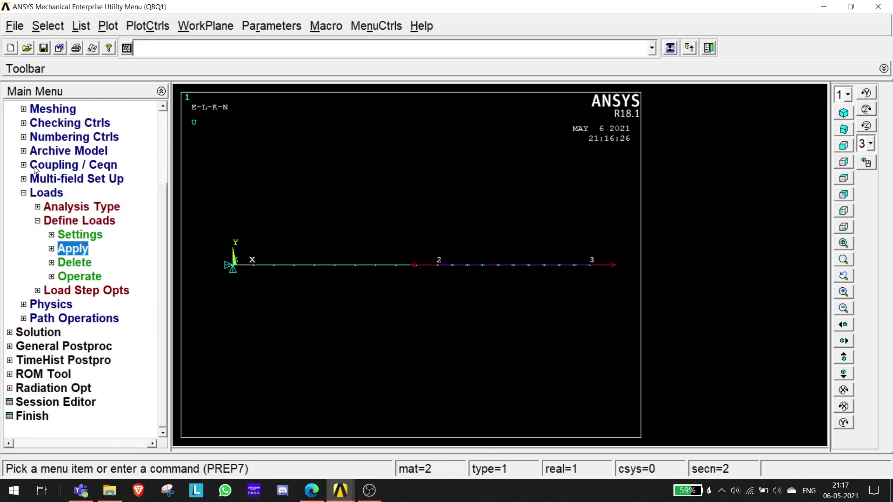
left_click(29, 192)
left_click(14, 334)
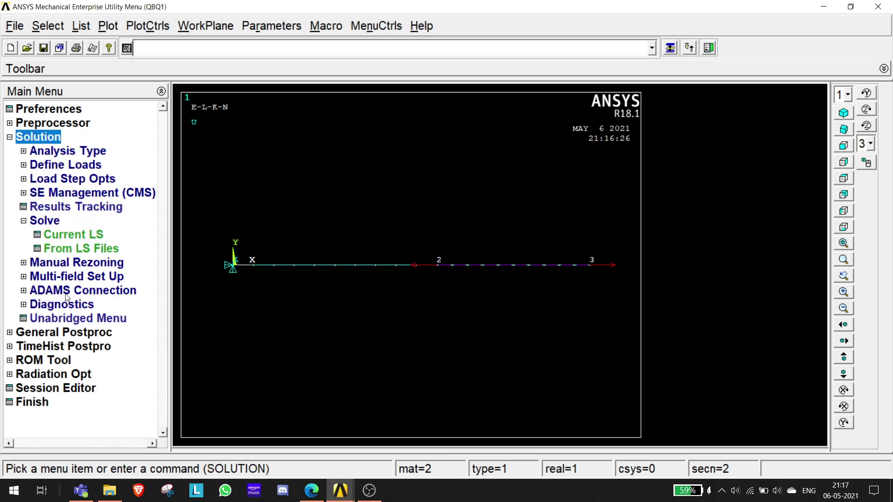
Step: Solve the current load step and dismiss the solution note and the status listing
left_click(51, 237)
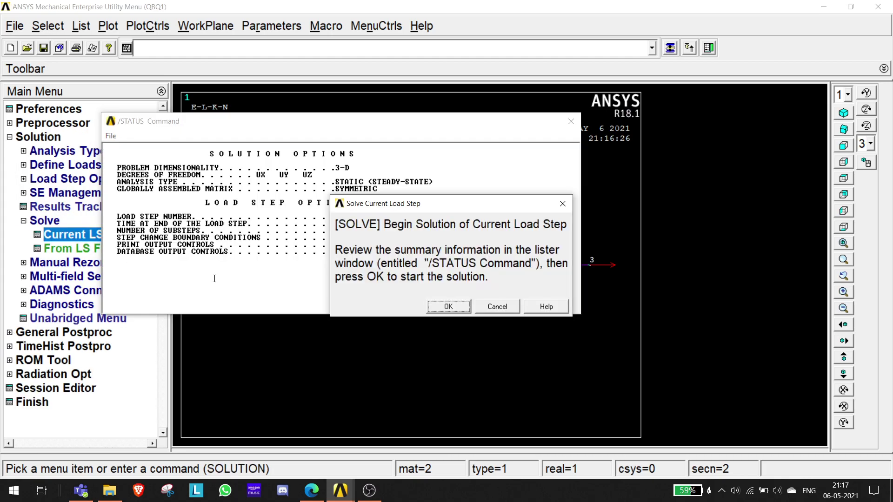
left_click(441, 306)
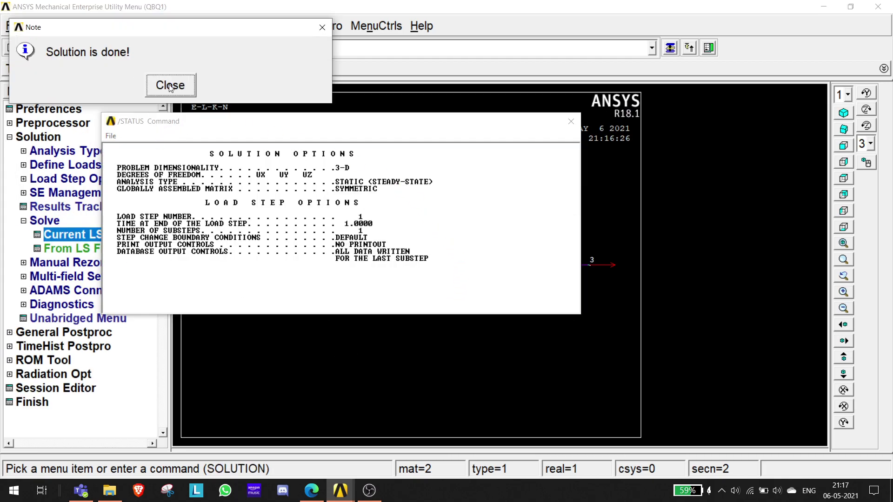
left_click(168, 84)
left_click(571, 121)
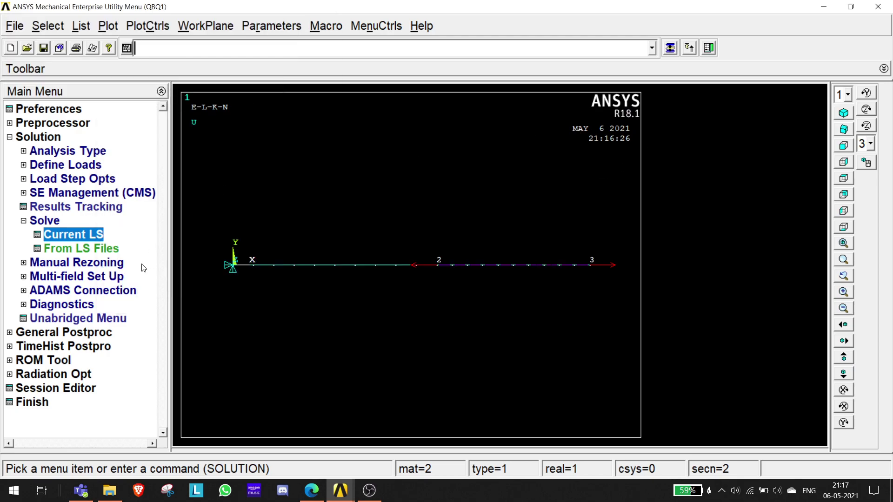
Step: In the General Postprocessor, plot the nodal solution contour of the X-component of displacement with the deformed shape only
left_click(36, 340)
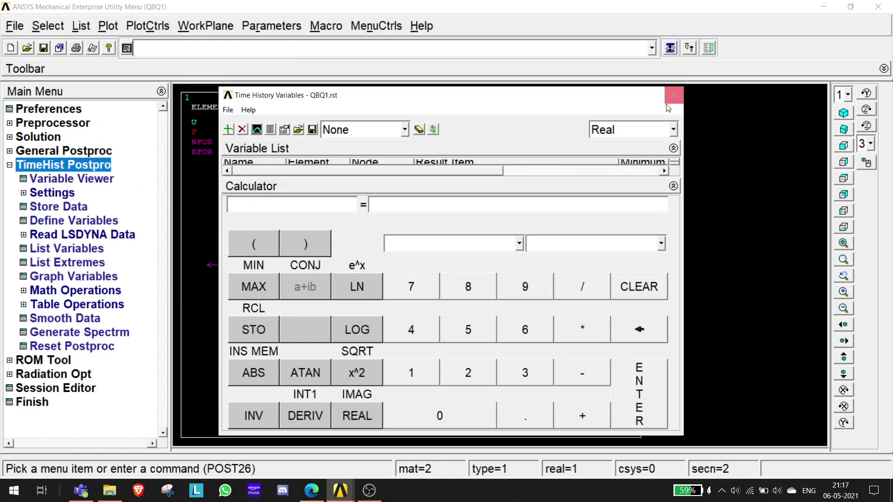
left_click(676, 91)
left_click(51, 151)
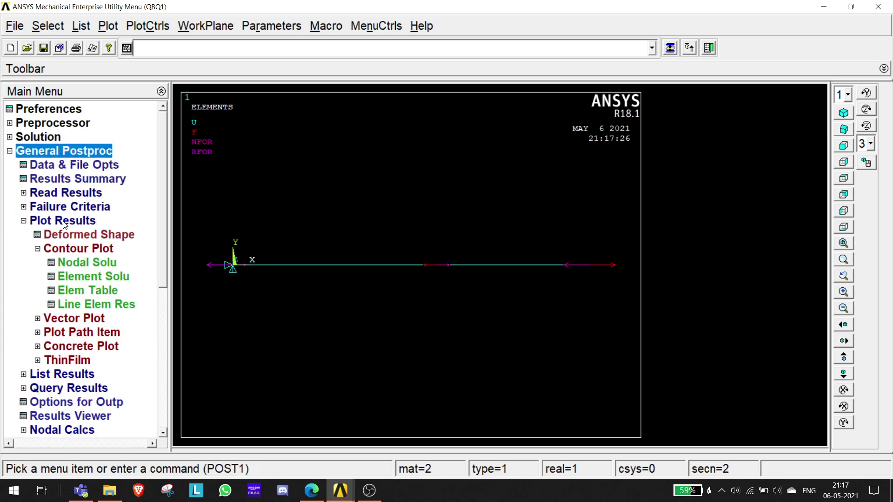
left_click(79, 265)
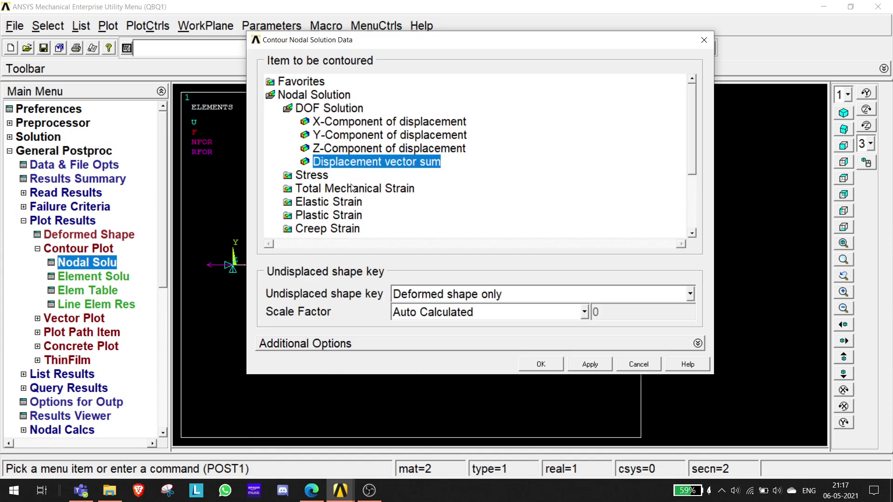
left_click(325, 122)
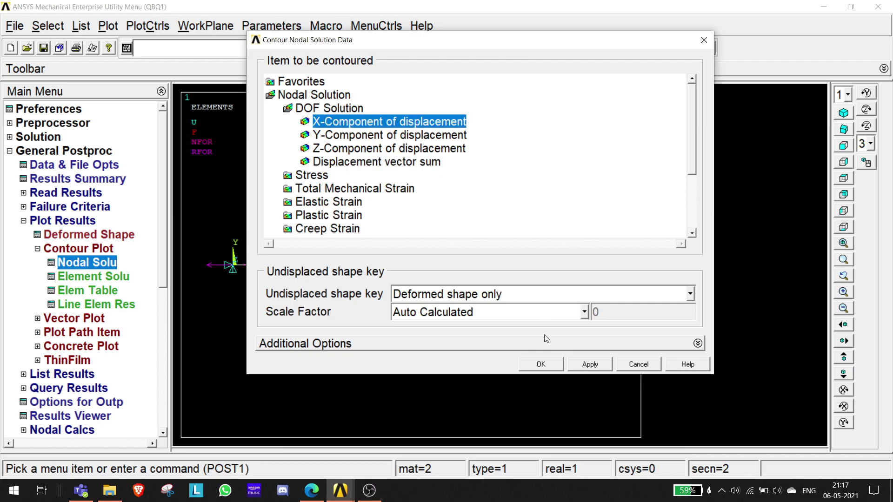
left_click(550, 368)
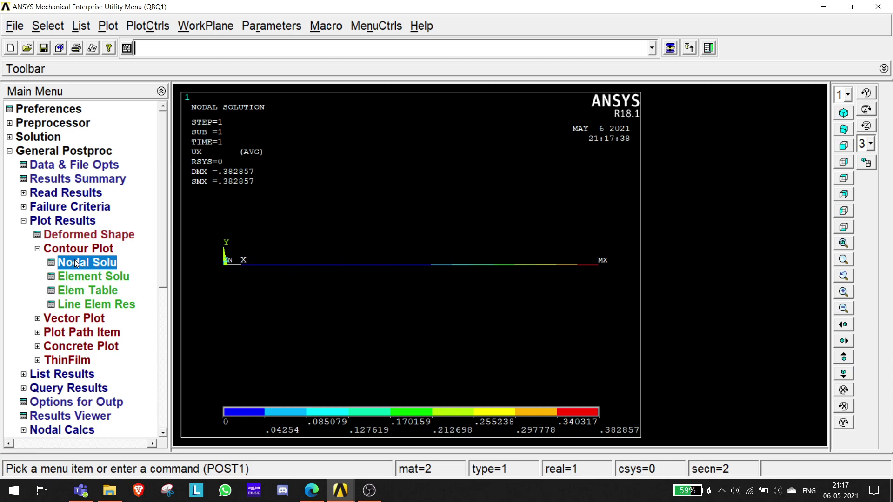
Step: Plot the element solution contour of von Mises stress with the deformed shape only
left_click(106, 276)
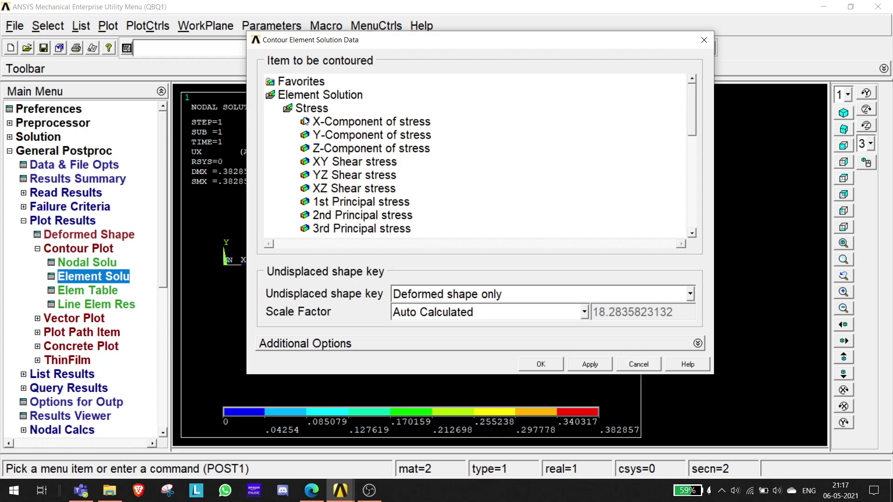
scroll(695, 116, "down", 4)
left_click(340, 203)
scroll(340, 215, "up", 1)
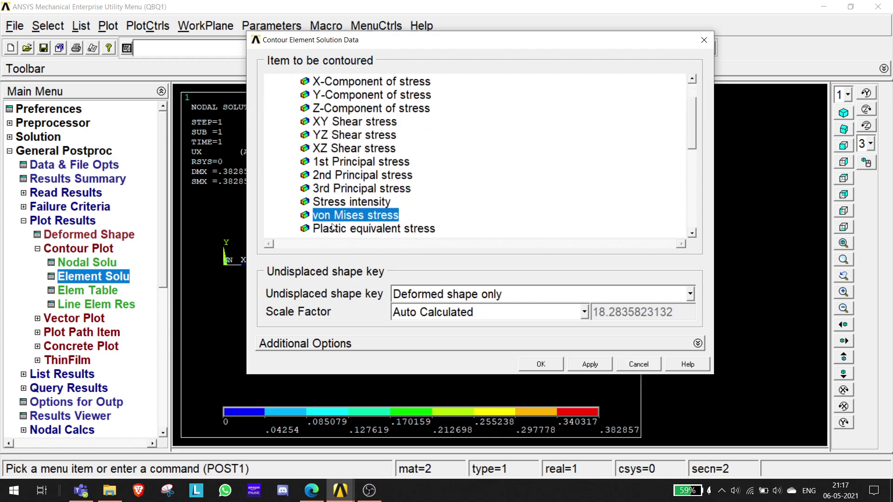
left_click(544, 364)
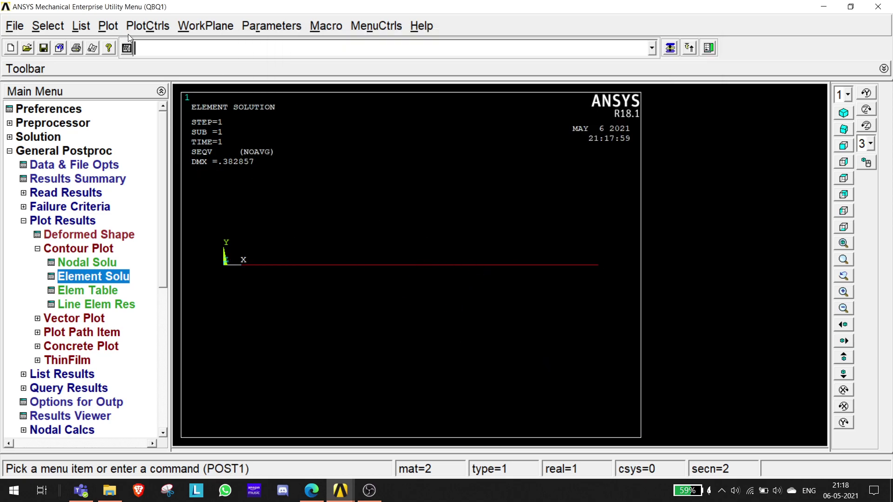
Step: Turn on the display of element shapes based on real constant descriptions and show the stress plot in isometric view
left_click(144, 26)
mouse_move(178, 122)
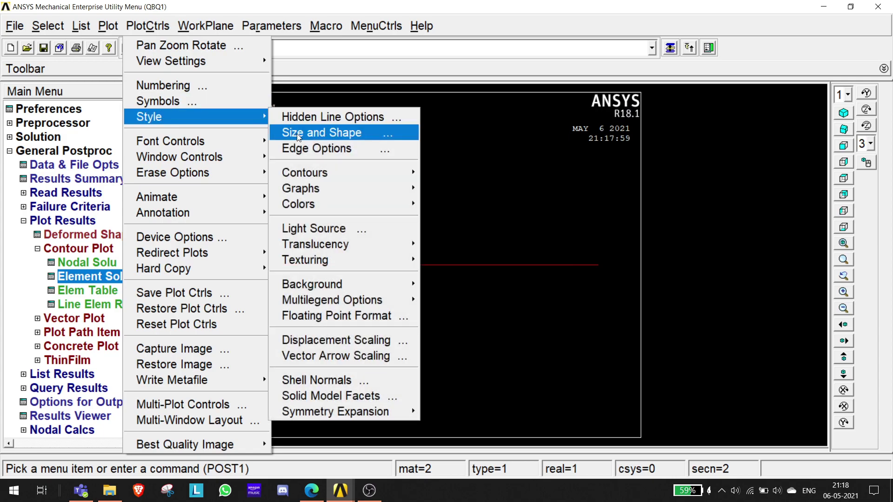
left_click(383, 136)
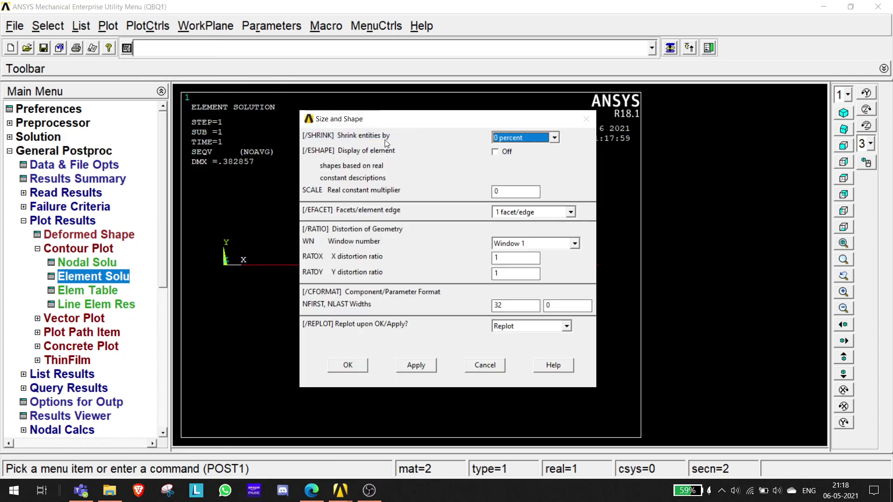
left_click(495, 152)
left_click(348, 366)
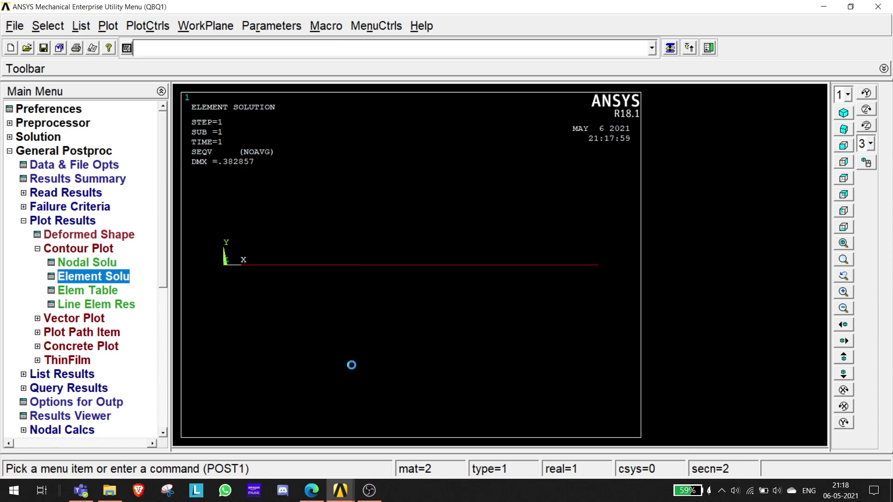
left_click(843, 113)
scroll(398, 266, "up", 1)
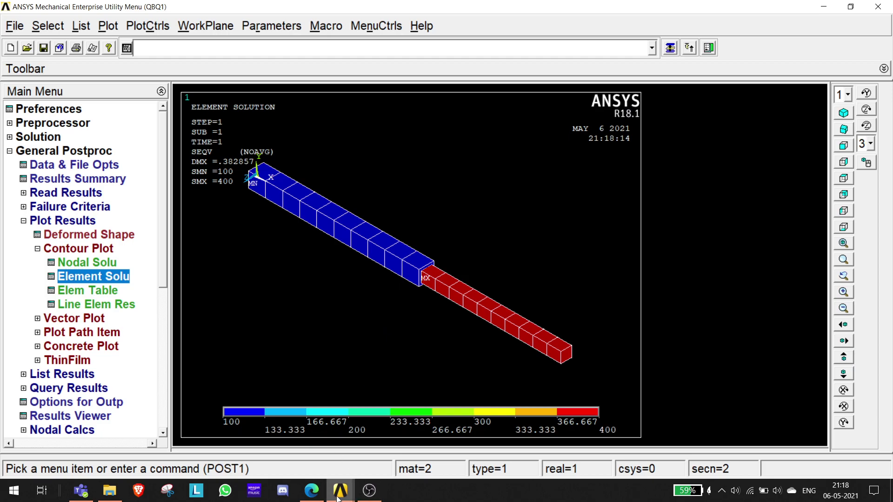
left_click(369, 490)
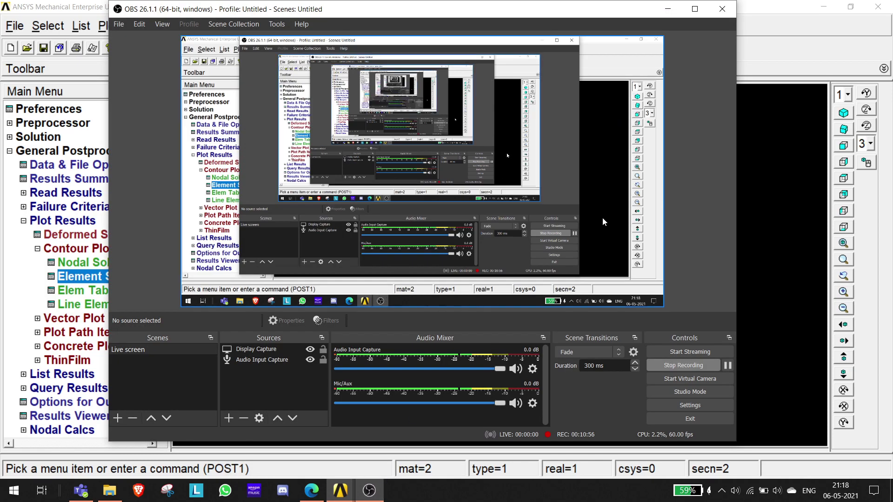